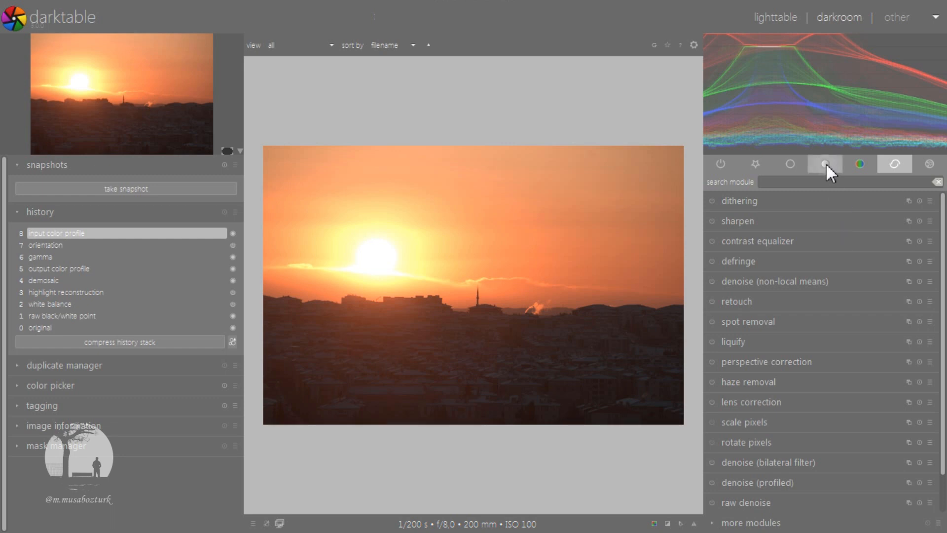
Step: Straighten the photo along the minaret's vertical line with crop and rotate, fine-tuning the rotation angle to 1.15°
{"action": "left_click", "coordinate": [764, 240]}
{"action": "left_click", "coordinate": [778, 239]}
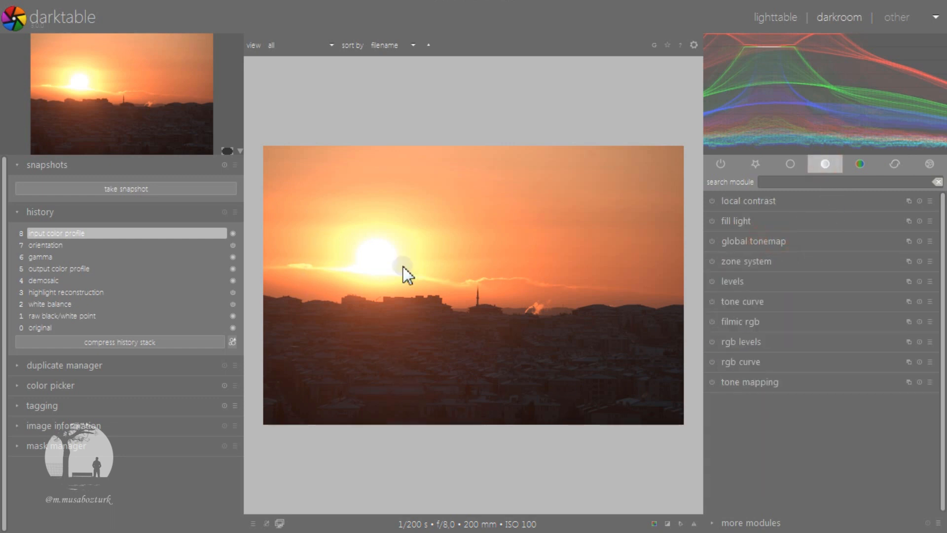
{"action": "left_click", "coordinate": [788, 162]}
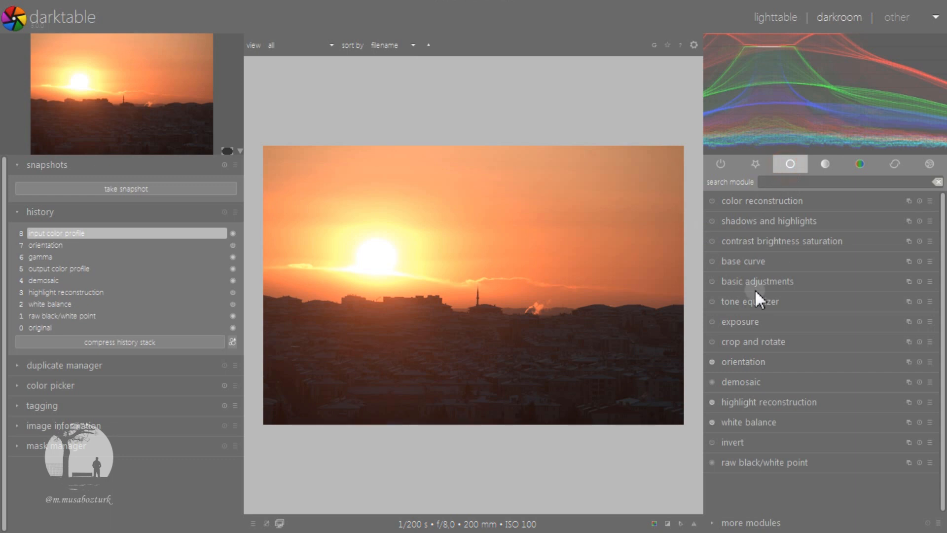
{"action": "left_click", "coordinate": [770, 342]}
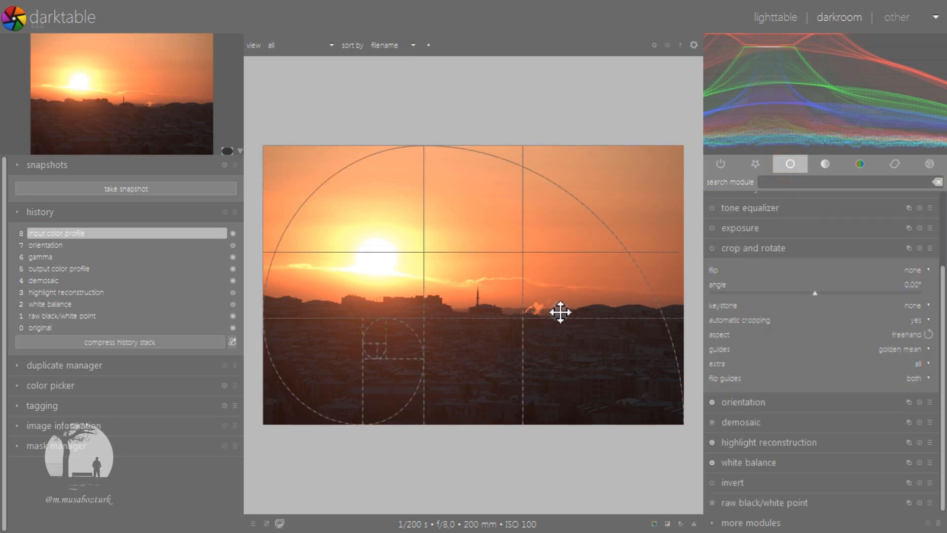
{"action": "middle_click", "coordinate": [479, 299]}
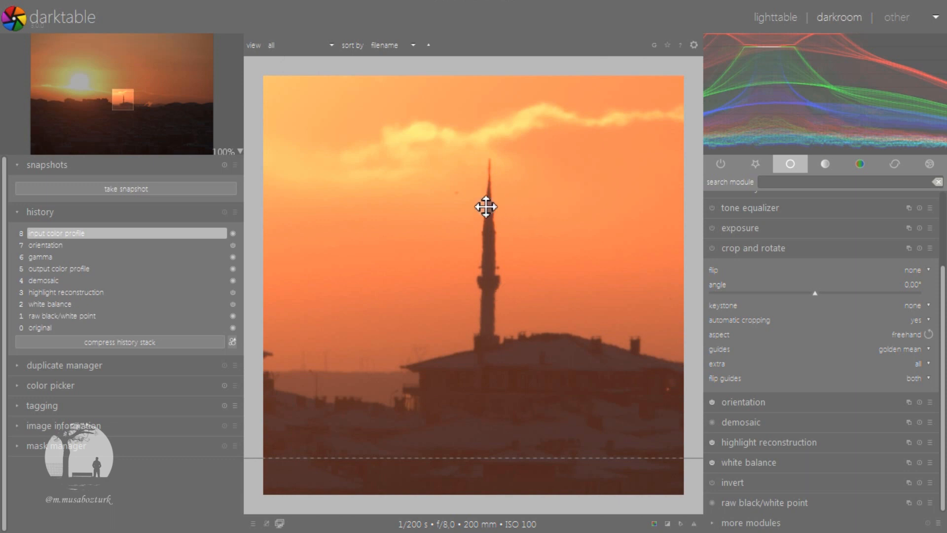
{"action": "left_click_drag", "start_coordinate": [487, 226], "coordinate": [486, 338]}
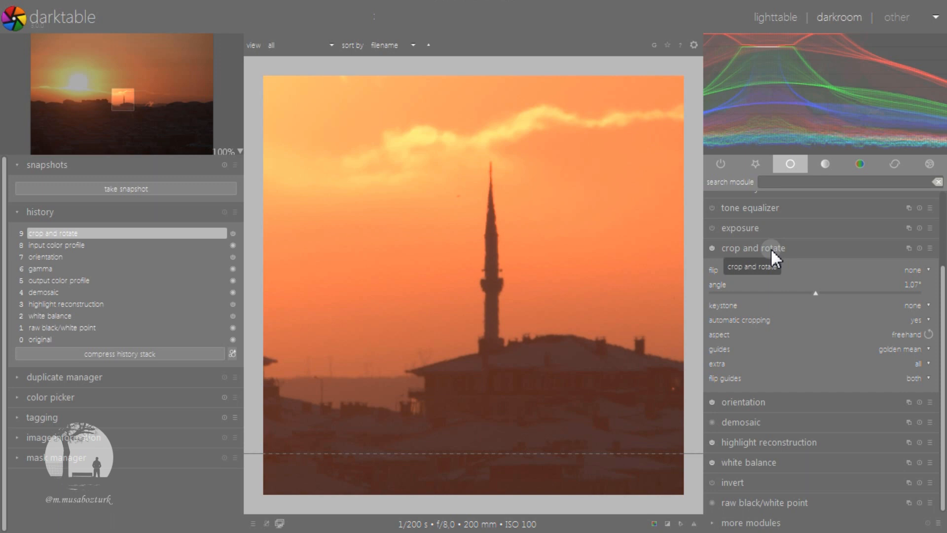
{"action": "scroll", "coordinate": [794, 286], "scroll_direction": "up", "scroll_amount": 1}
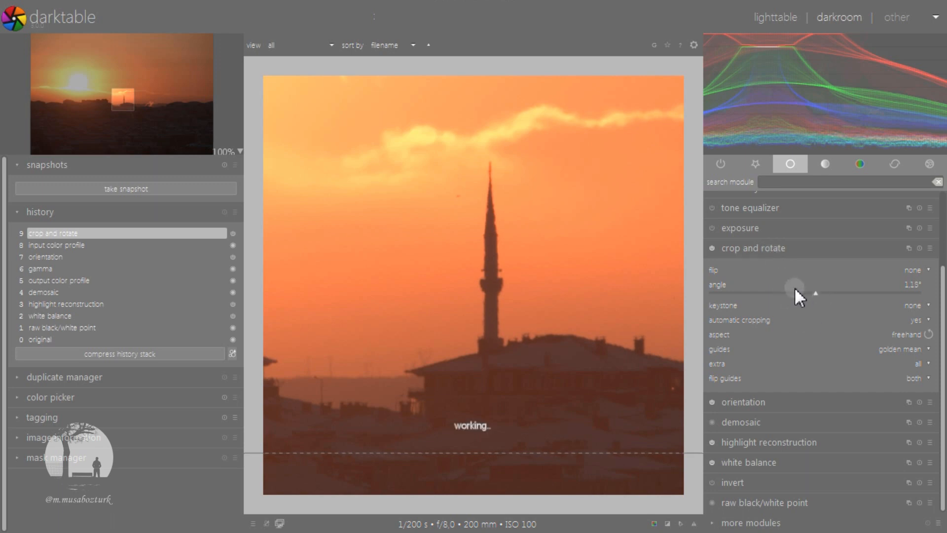
{"action": "left_click", "coordinate": [777, 251]}
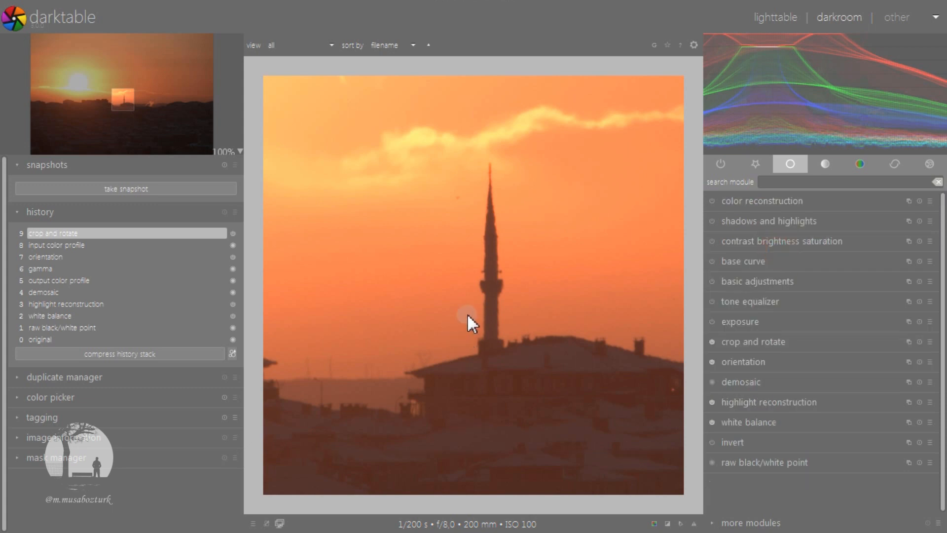
{"action": "scroll", "coordinate": [467, 315], "scroll_direction": "down", "scroll_amount": 4}
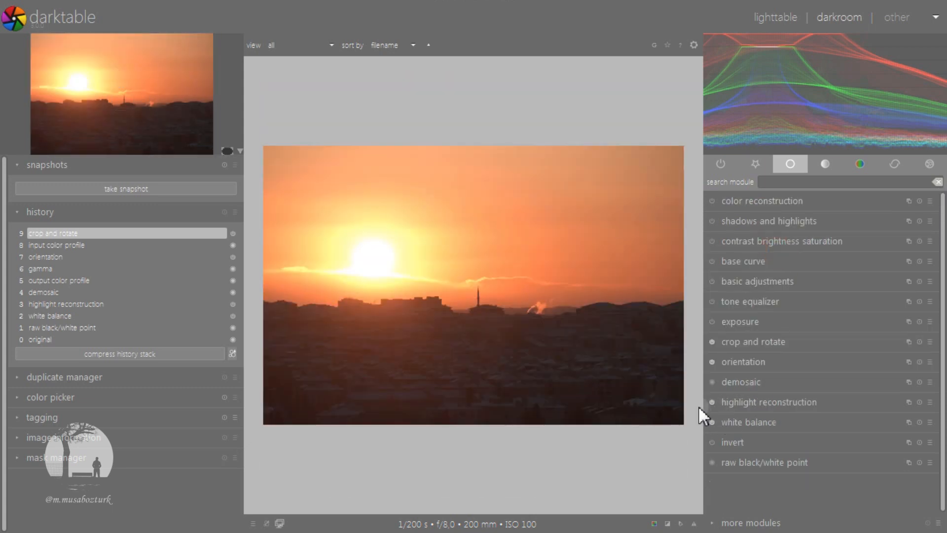
Step: Apply the spot white balance preset to the photo and set the temperature to 4000K
{"action": "left_click", "coordinate": [739, 422]}
{"action": "left_click", "coordinate": [907, 438]}
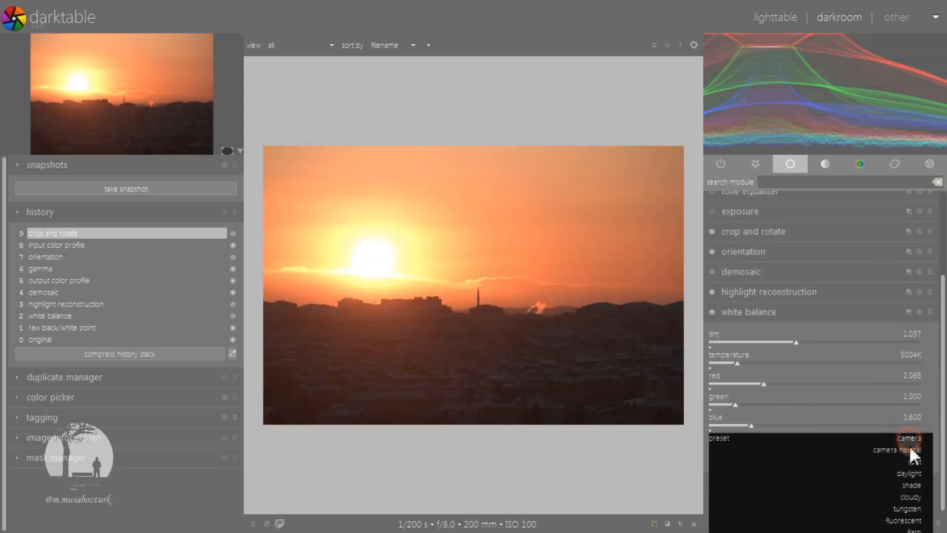
{"action": "left_click", "coordinate": [915, 463]}
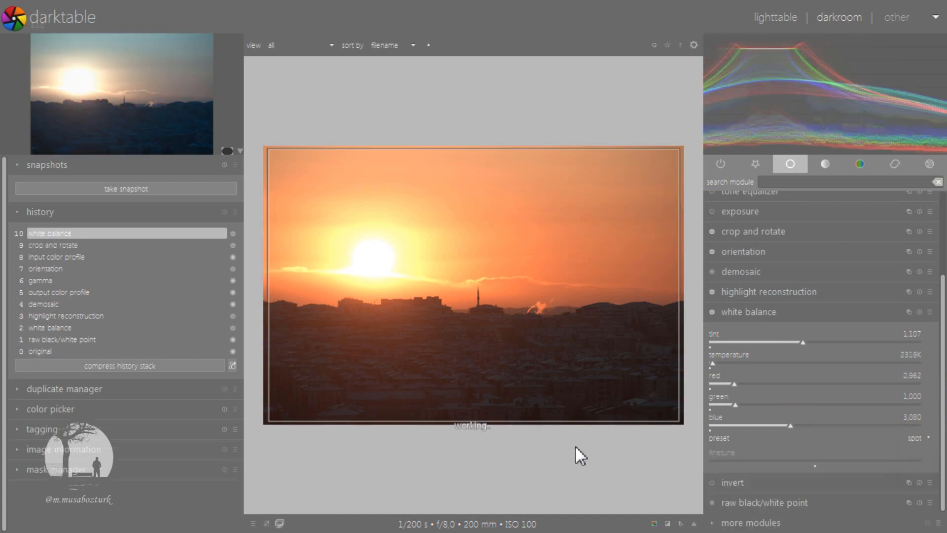
{"action": "right_click", "coordinate": [907, 355]}
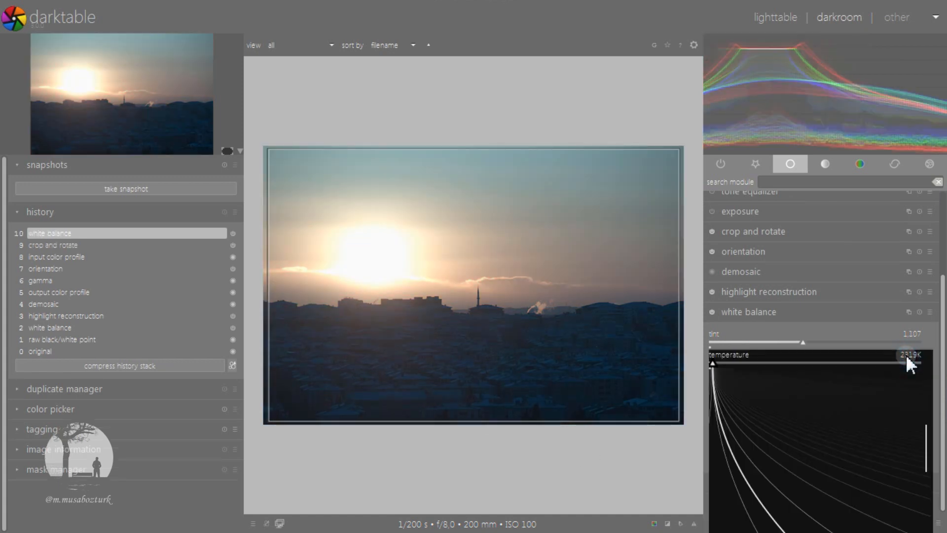
{"action": "type", "text": "4000"}
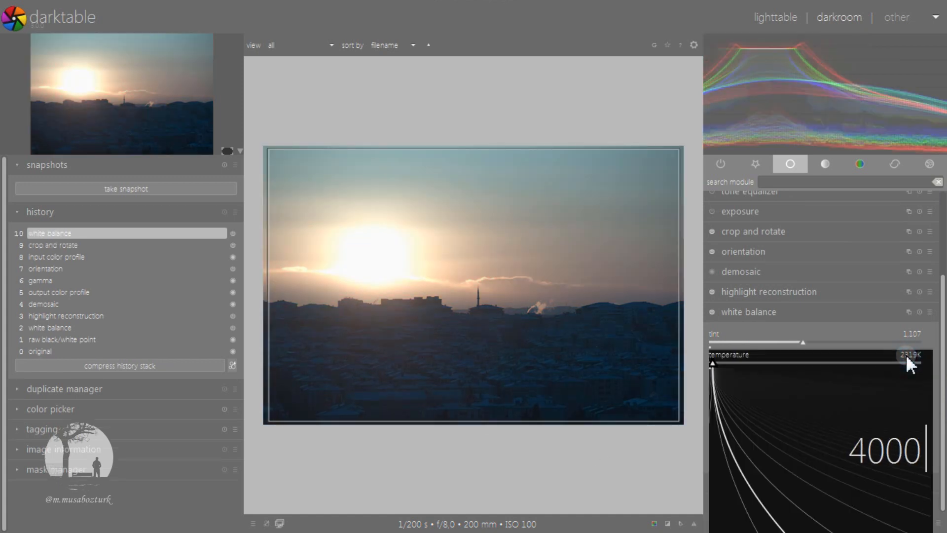
{"action": "key", "text": "Return"}
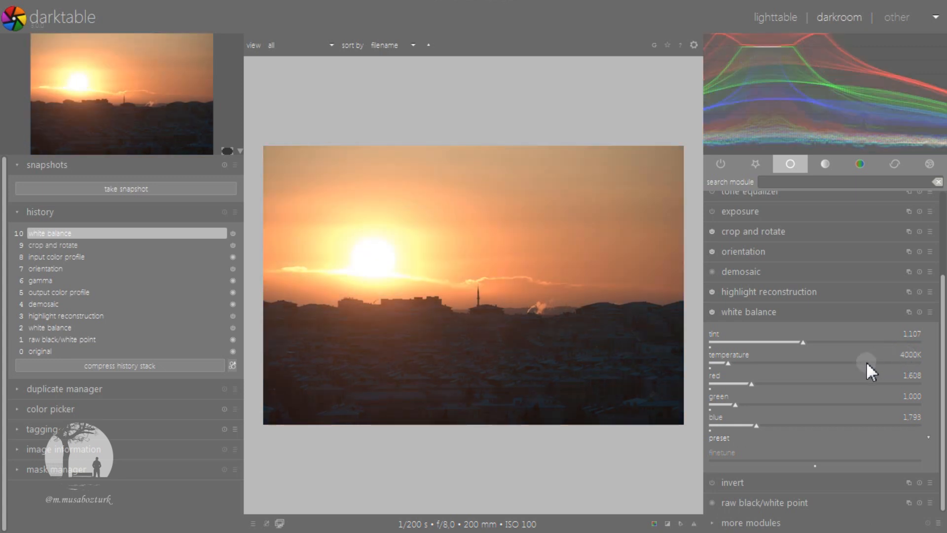
Step: Set the white balance tint to 1.000 and fine-tune it down to about 0.96
{"action": "right_click", "coordinate": [913, 333]}
{"action": "type", "text": "1"}
{"action": "key", "text": "Return"}
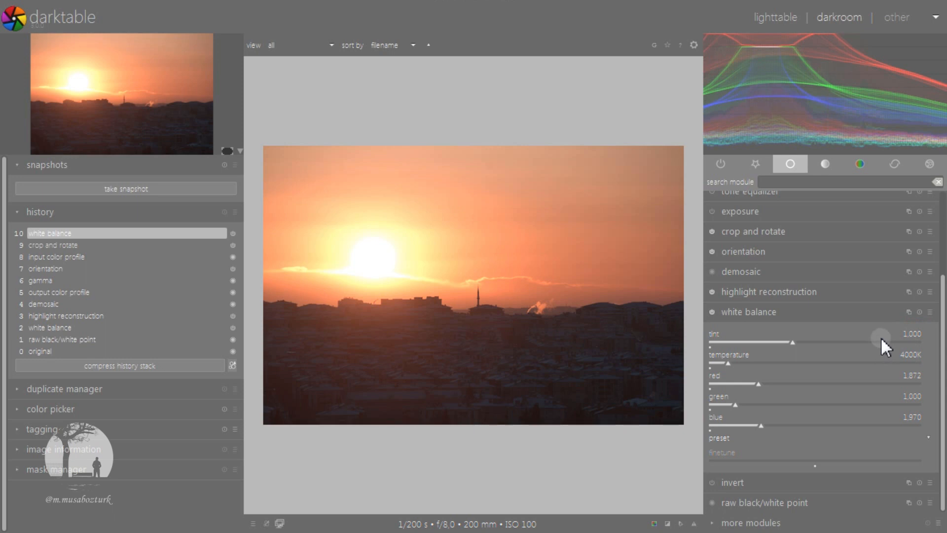
{"action": "scroll", "coordinate": [875, 339], "scroll_direction": "down", "scroll_amount": 5}
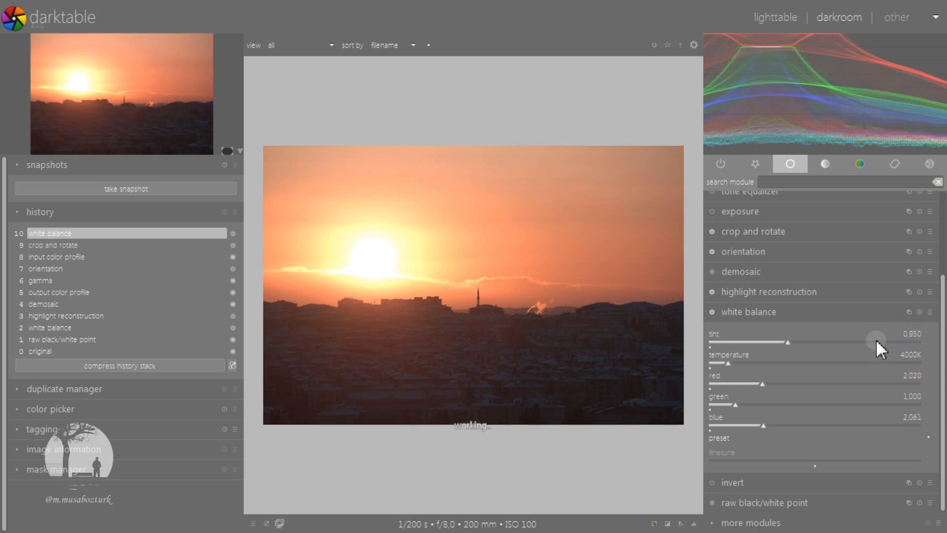
{"action": "scroll", "coordinate": [875, 338], "scroll_direction": "up", "scroll_amount": 3}
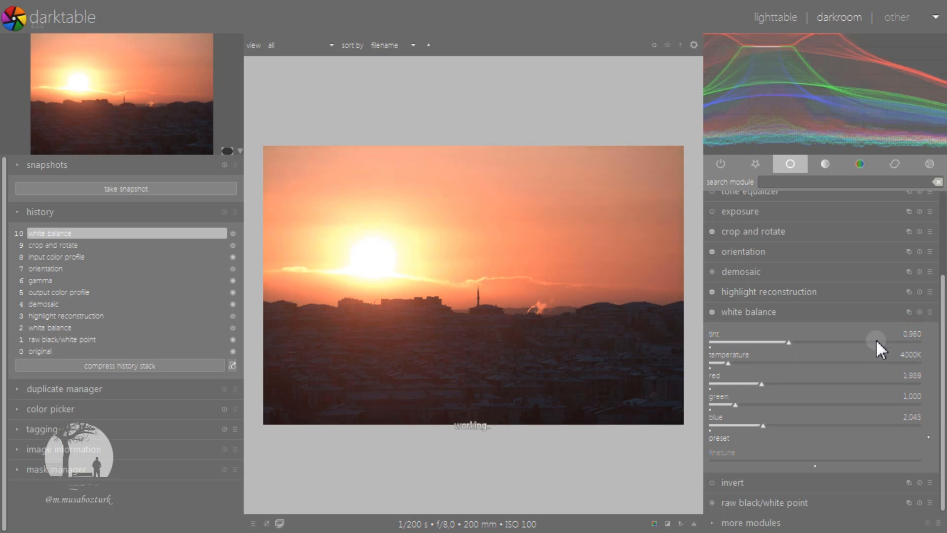
{"action": "left_click", "coordinate": [801, 310]}
Step: Set the demosaic method to AMaZE (slow) and color smoothing to five times
{"action": "left_click", "coordinate": [753, 375]}
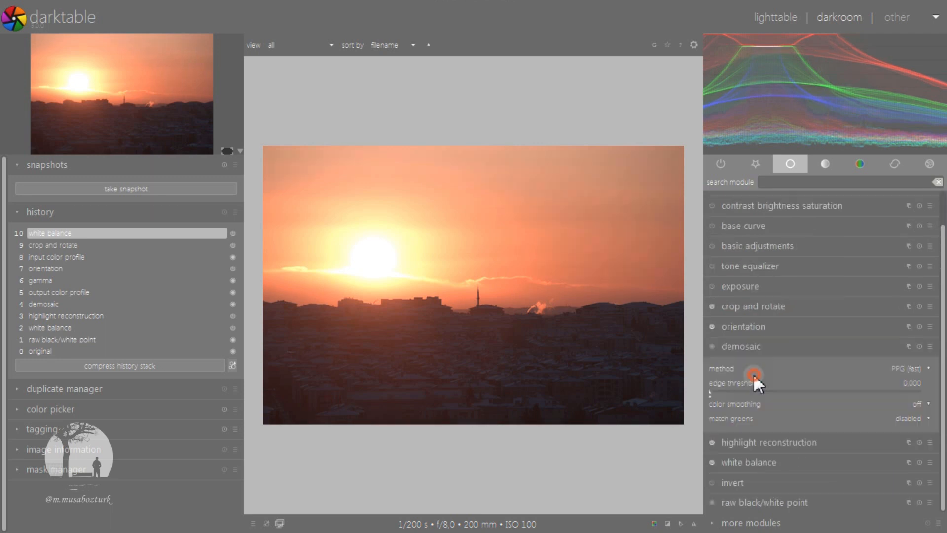
{"action": "left_click", "coordinate": [910, 368]}
{"action": "left_click", "coordinate": [892, 378]}
{"action": "left_click", "coordinate": [910, 402]}
{"action": "left_click", "coordinate": [891, 446]}
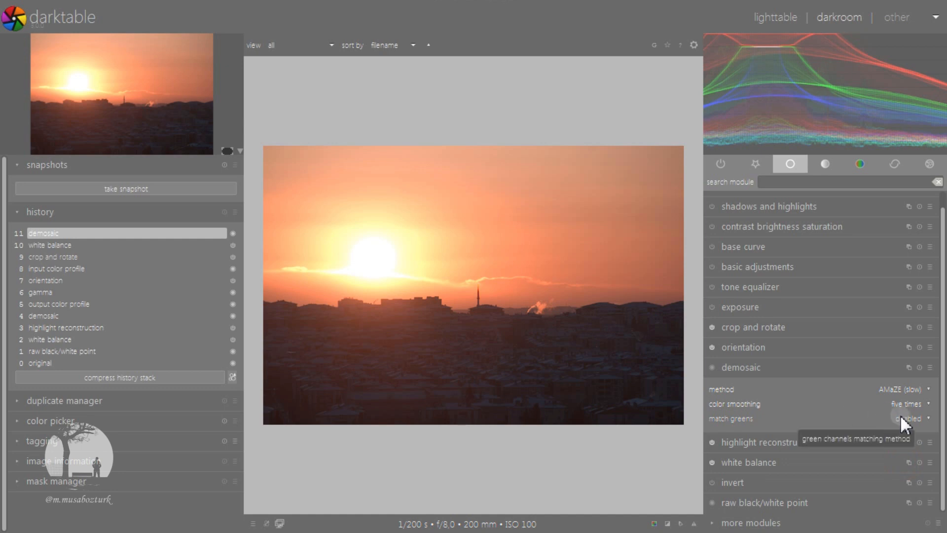
{"action": "left_click", "coordinate": [813, 369]}
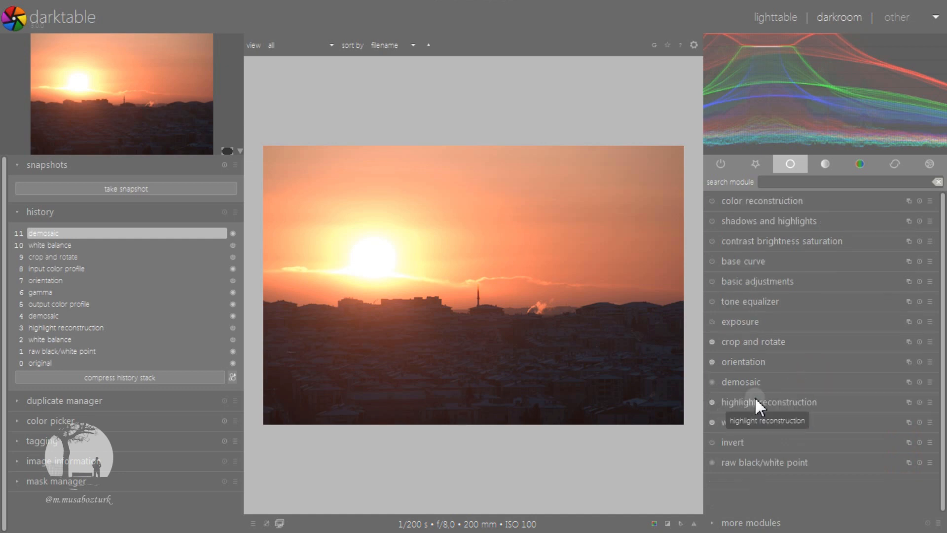
Step: Enable the tone equalizer and raise its advanced curve around -3 EV to about +1.75 EV
{"action": "left_click", "coordinate": [765, 300]}
{"action": "left_click", "coordinate": [810, 230]}
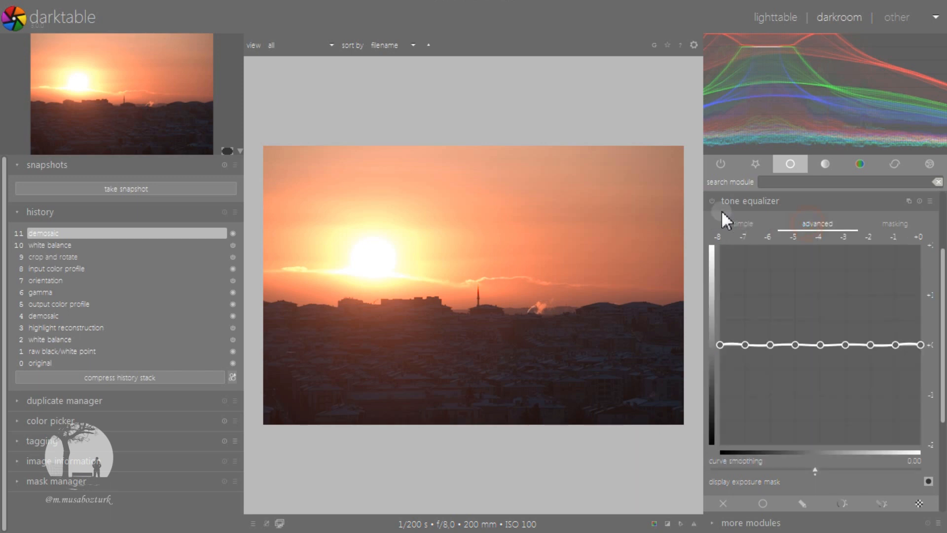
{"action": "left_click", "coordinate": [714, 202]}
{"action": "left_click_drag", "start_coordinate": [844, 361], "coordinate": [849, 271]}
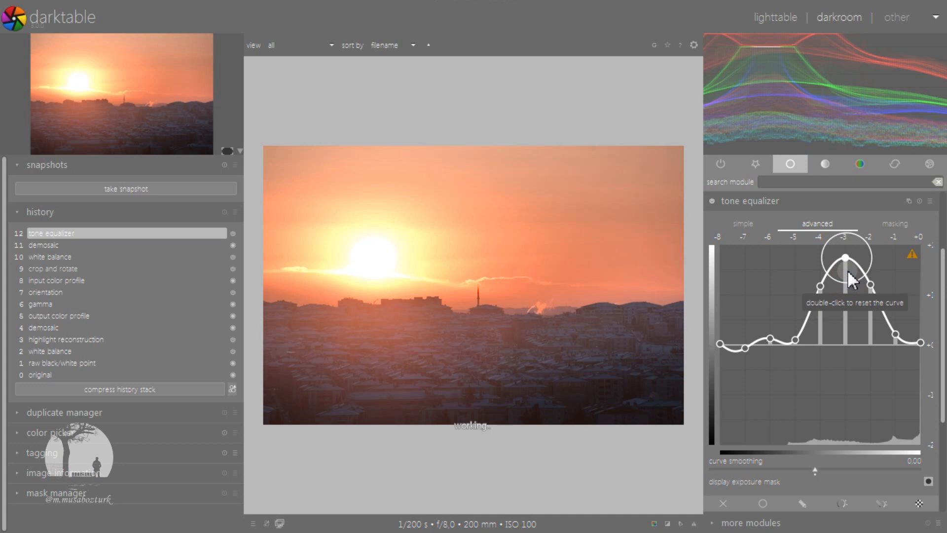
Step: In the tone equalizer, set the -8 EV and -7 EV bands to 0.00, -6 EV to +0.22 and -5 EV to +0.60
{"action": "left_click", "coordinate": [747, 220]}
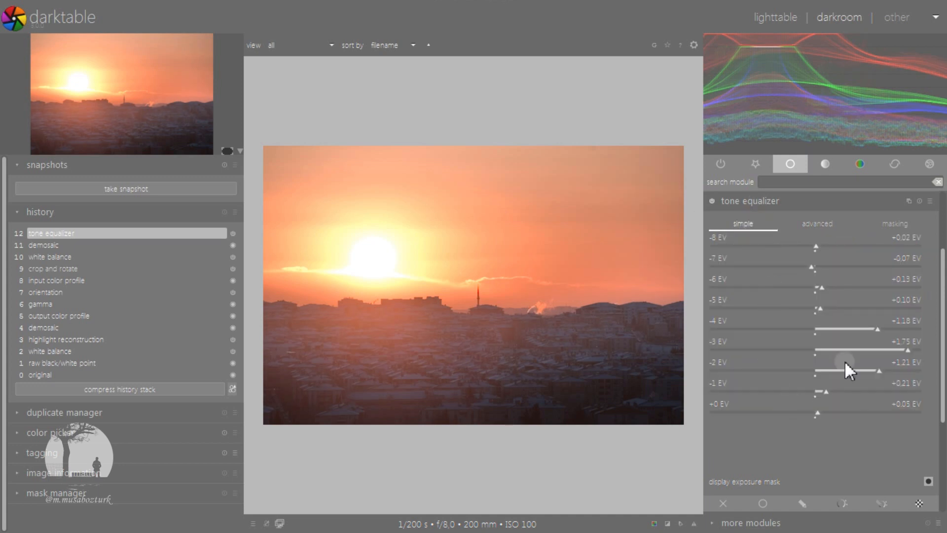
{"action": "left_click_drag", "start_coordinate": [808, 266], "coordinate": [817, 249]}
{"action": "scroll", "coordinate": [800, 306], "scroll_direction": "up", "scroll_amount": 4}
{"action": "scroll", "coordinate": [800, 306], "scroll_direction": "up", "scroll_amount": 1}
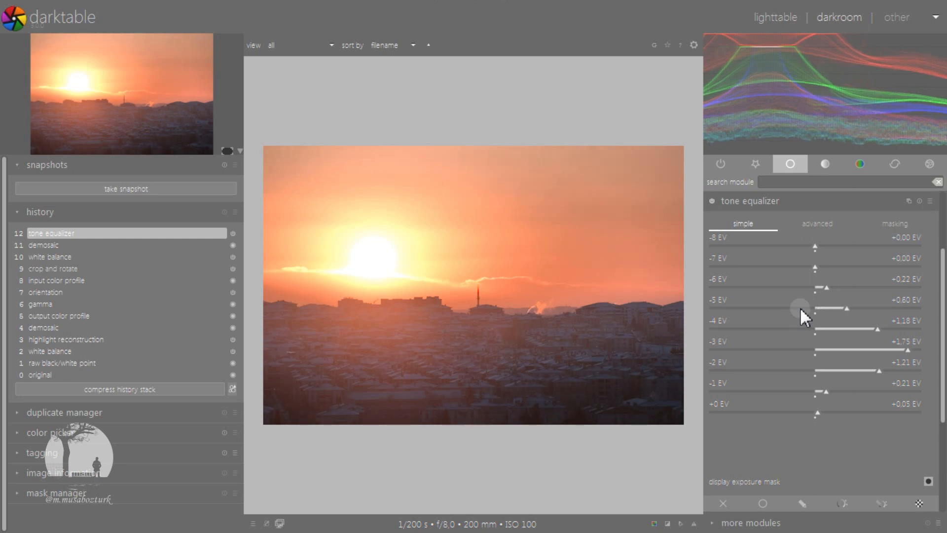
Step: Raise the tone equalizer's -4 EV band to +1.48 EV and its -3 EV band to +1.92 EV
{"action": "scroll", "coordinate": [790, 327], "scroll_direction": "up", "scroll_amount": 3}
{"action": "scroll", "coordinate": [794, 348], "scroll_direction": "up", "scroll_amount": 1}
{"action": "scroll", "coordinate": [794, 348], "scroll_direction": "up", "scroll_amount": 1}
{"action": "scroll", "coordinate": [794, 347], "scroll_direction": "up", "scroll_amount": 1}
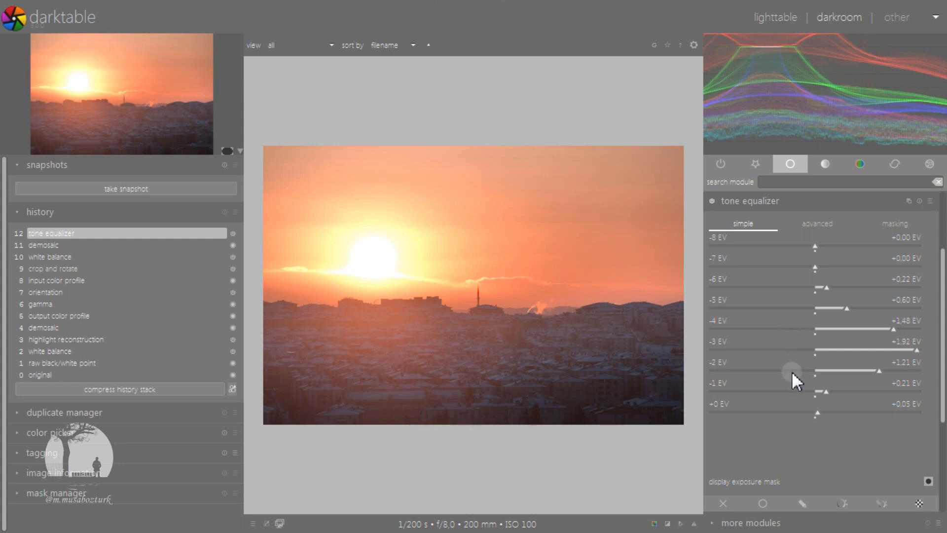
Step: Set the tone equalizer's -2 EV band to +1.44, -1 EV to +0.36 and +0 EV to 0.00
{"action": "scroll", "coordinate": [791, 379], "scroll_direction": "up", "scroll_amount": 1}
{"action": "scroll", "coordinate": [793, 373], "scroll_direction": "up", "scroll_amount": 3}
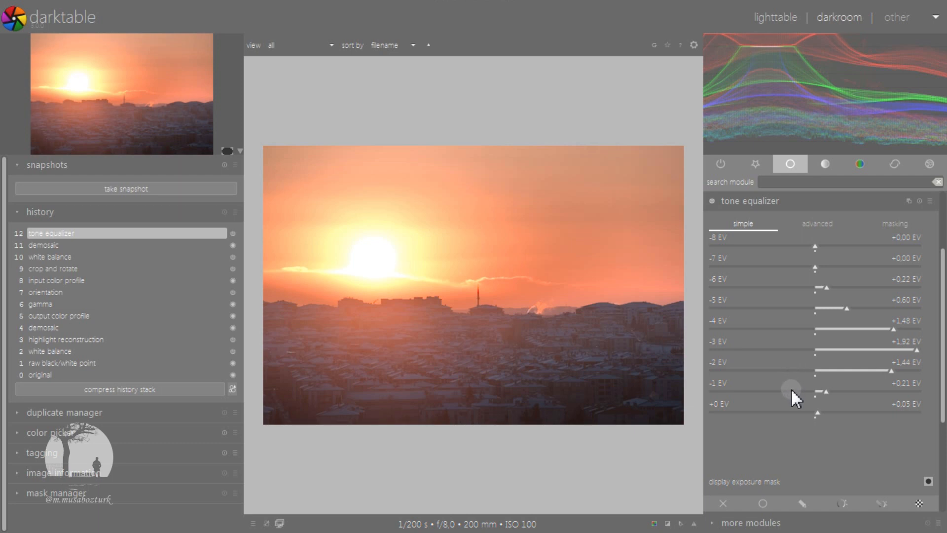
{"action": "scroll", "coordinate": [792, 390], "scroll_direction": "up", "scroll_amount": 2}
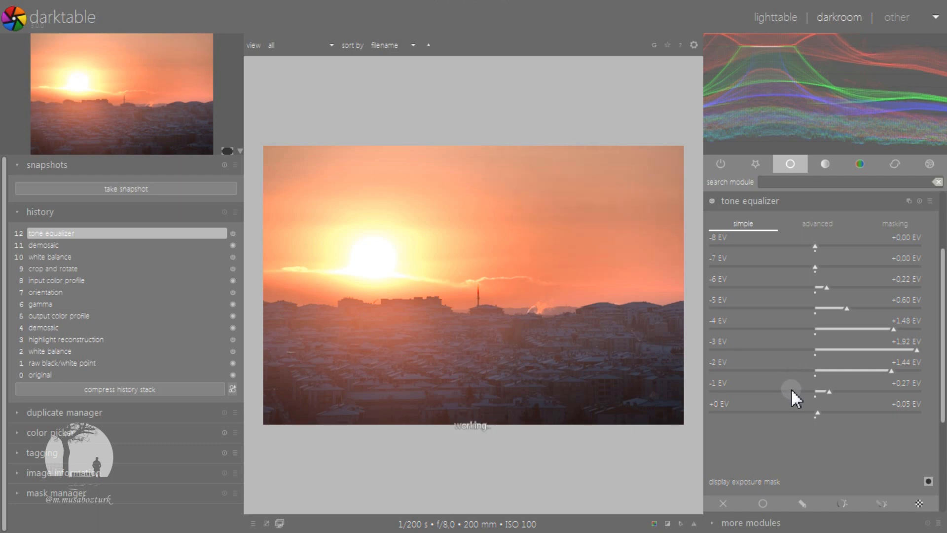
{"action": "scroll", "coordinate": [791, 388], "scroll_direction": "up", "scroll_amount": 2}
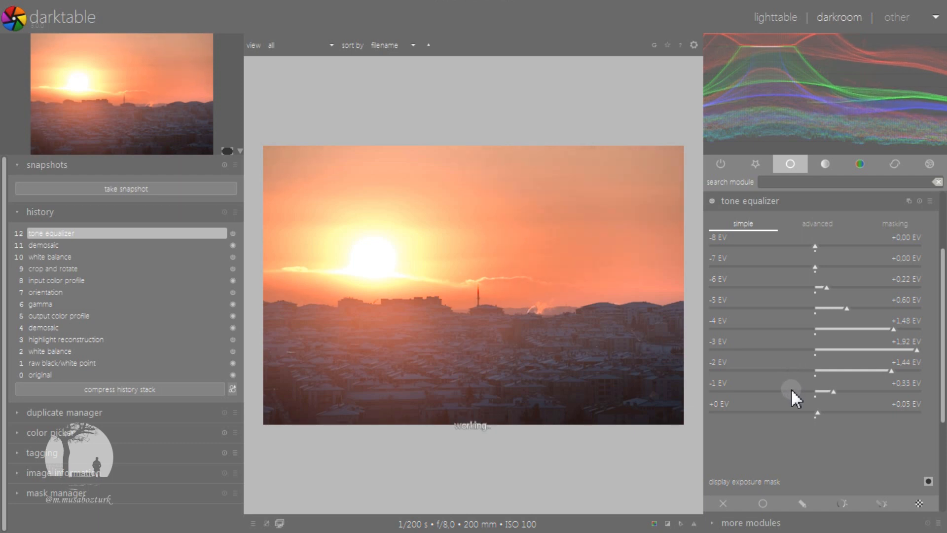
{"action": "scroll", "coordinate": [819, 410], "scroll_direction": "down", "scroll_amount": 2}
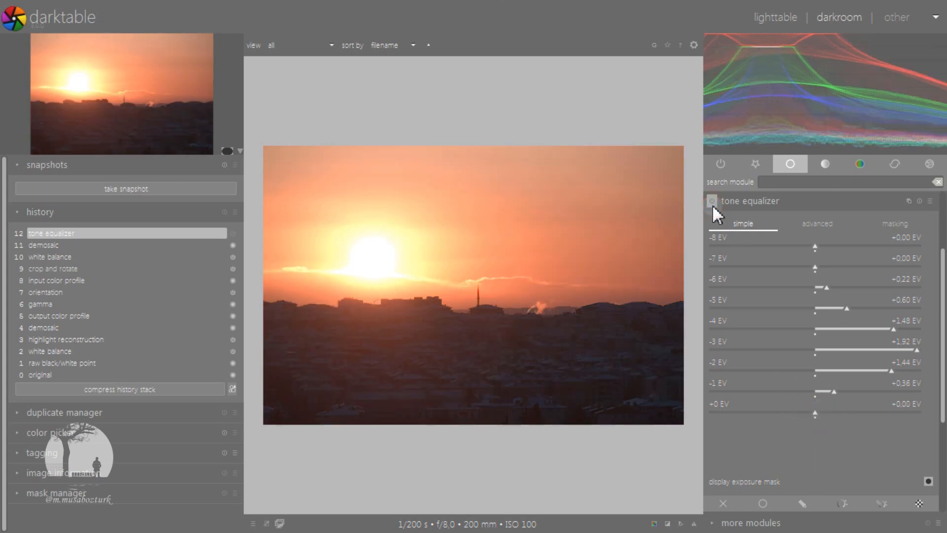
Step: Apply an S-shaped contrast preset in rgb curve and set its mode to RGB, independent channels
{"action": "left_click", "coordinate": [824, 165]}
{"action": "left_click", "coordinate": [747, 360]}
{"action": "left_click", "coordinate": [929, 201]}
{"action": "left_click", "coordinate": [864, 228]}
{"action": "left_click", "coordinate": [862, 224]}
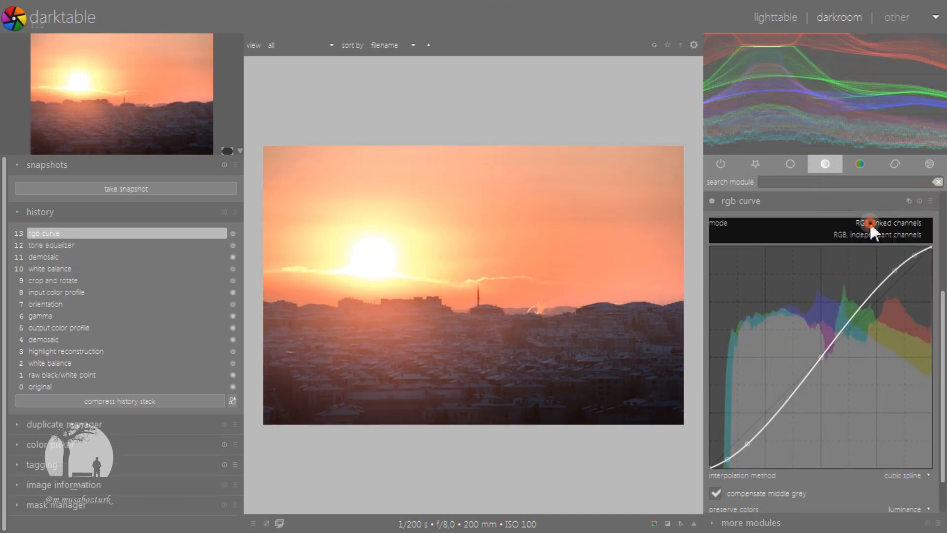
{"action": "left_click", "coordinate": [865, 233]}
{"action": "left_click", "coordinate": [794, 205]}
Step: Enable rgb levels and lower the white point and midtone markers to brighten the photo
{"action": "left_click", "coordinate": [750, 341]}
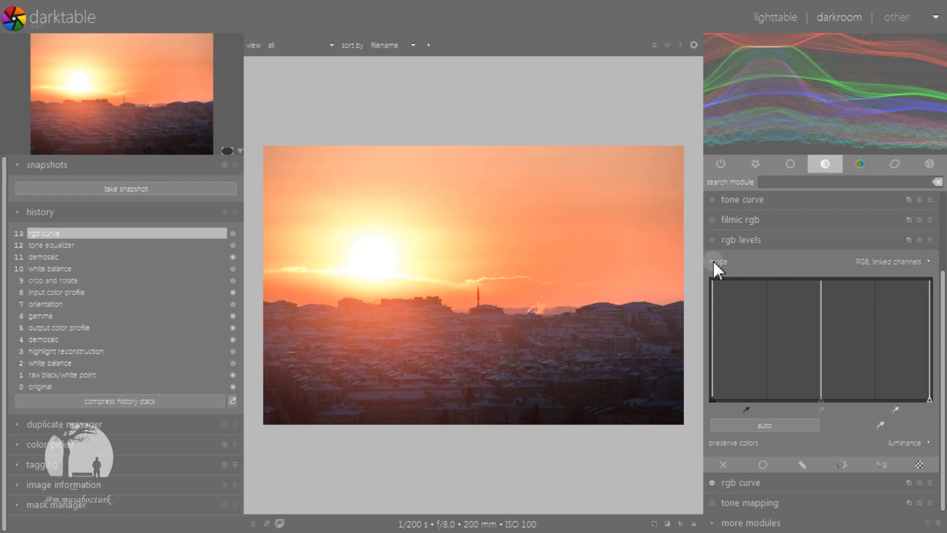
{"action": "left_click", "coordinate": [712, 240]}
{"action": "left_click_drag", "start_coordinate": [929, 398], "coordinate": [886, 399]}
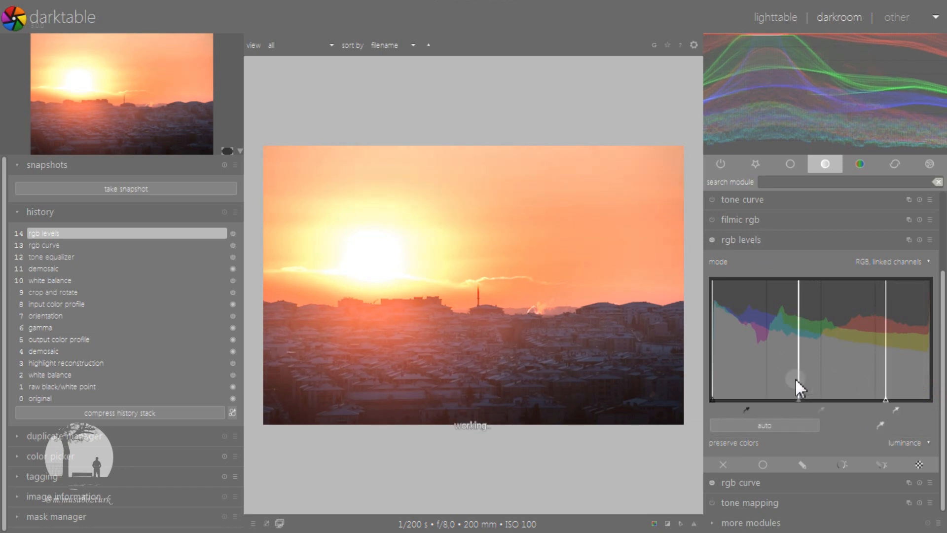
{"action": "left_click_drag", "start_coordinate": [796, 381], "coordinate": [794, 381]}
{"action": "left_click", "coordinate": [790, 244]}
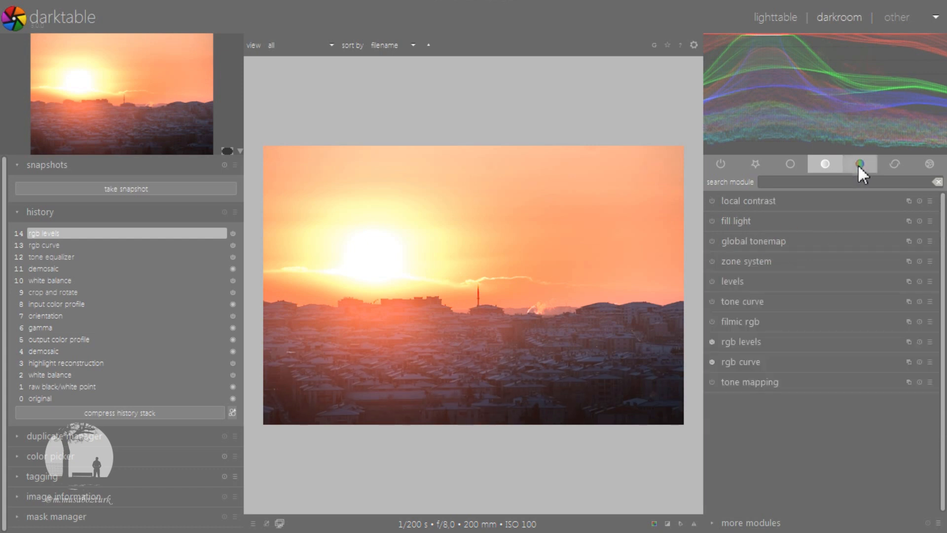
Step: Apply velvia with the strength set to 28% and switch the module off to compare the effect
{"action": "left_click", "coordinate": [860, 164]}
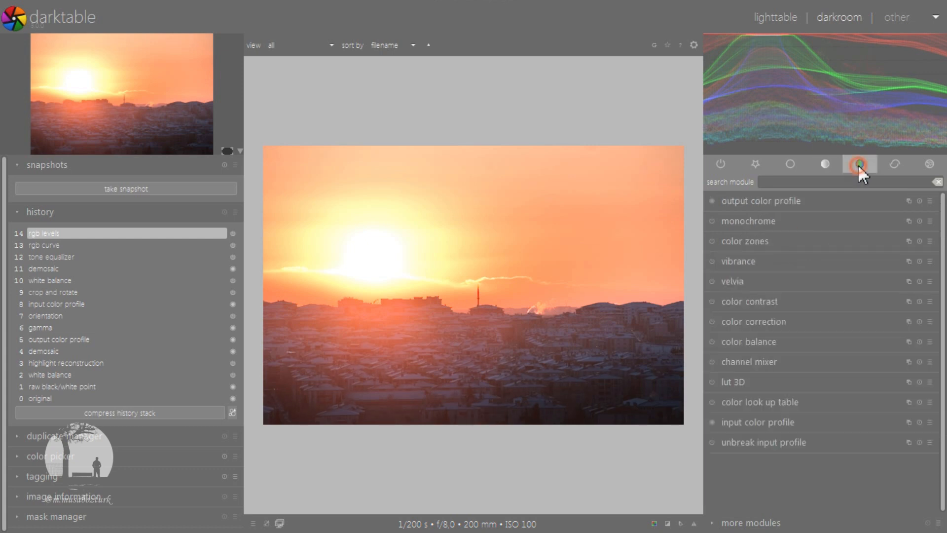
{"action": "left_click", "coordinate": [756, 282]}
{"action": "left_click_drag", "start_coordinate": [762, 302], "coordinate": [767, 301]}
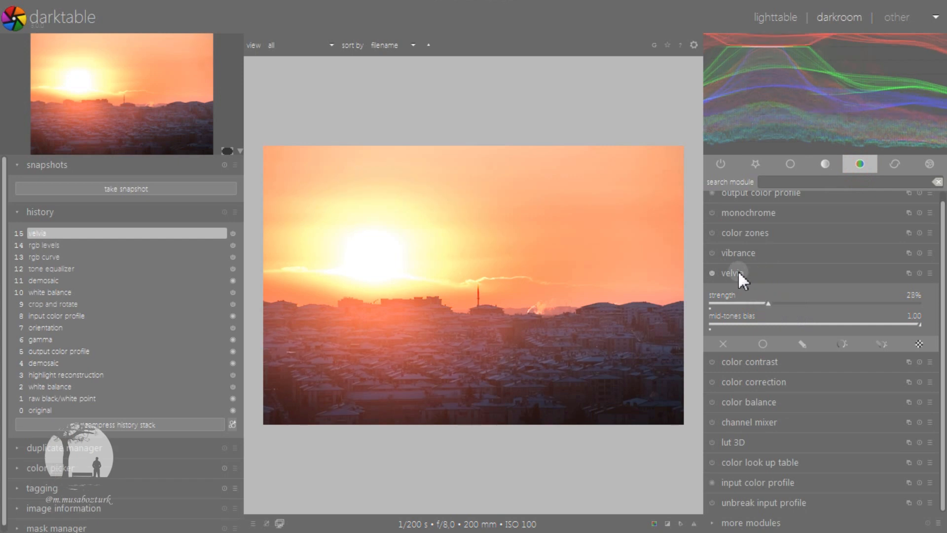
{"action": "left_click", "coordinate": [717, 270]}
{"action": "left_click", "coordinate": [715, 280]}
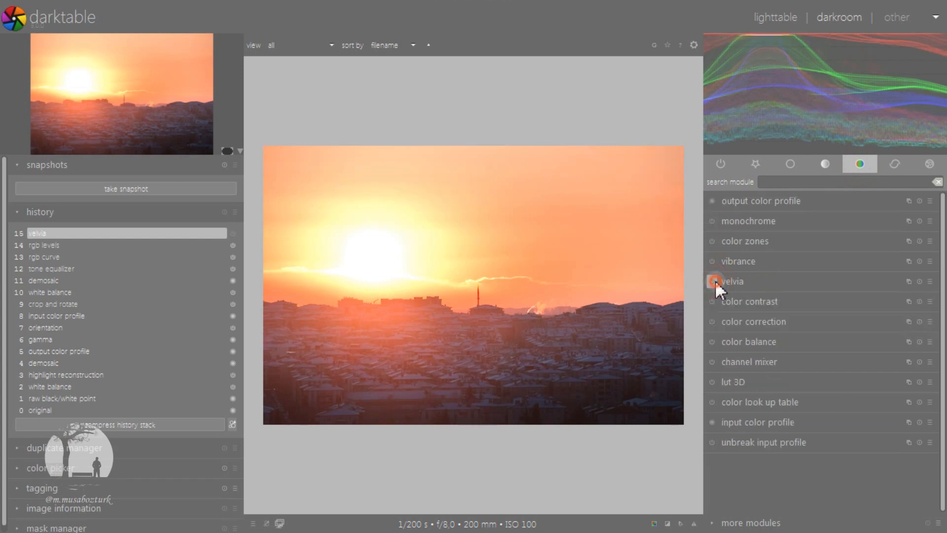
Step: Switch velvia back on and apply the Turuncu/Turkuaz preset in color balance
{"action": "left_click", "coordinate": [714, 280]}
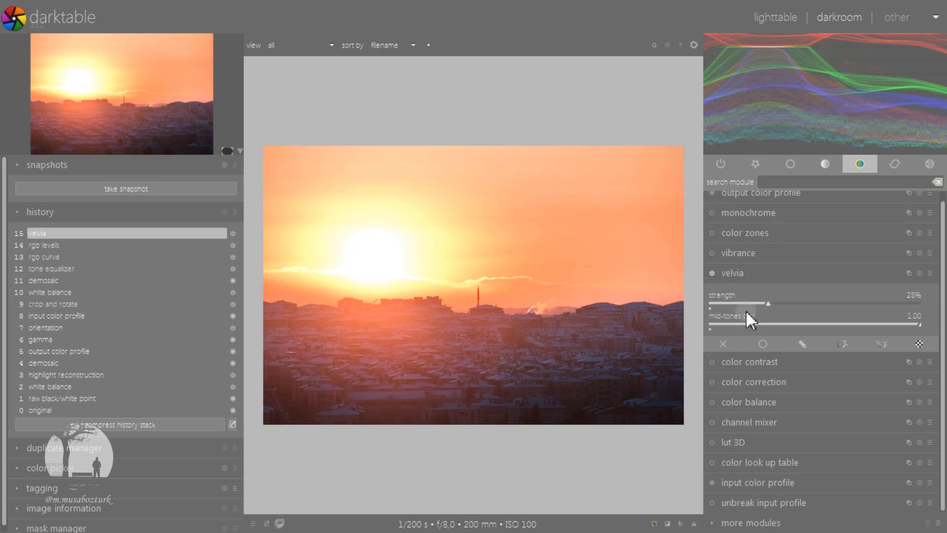
{"action": "left_click", "coordinate": [744, 270]}
{"action": "left_click", "coordinate": [753, 341]}
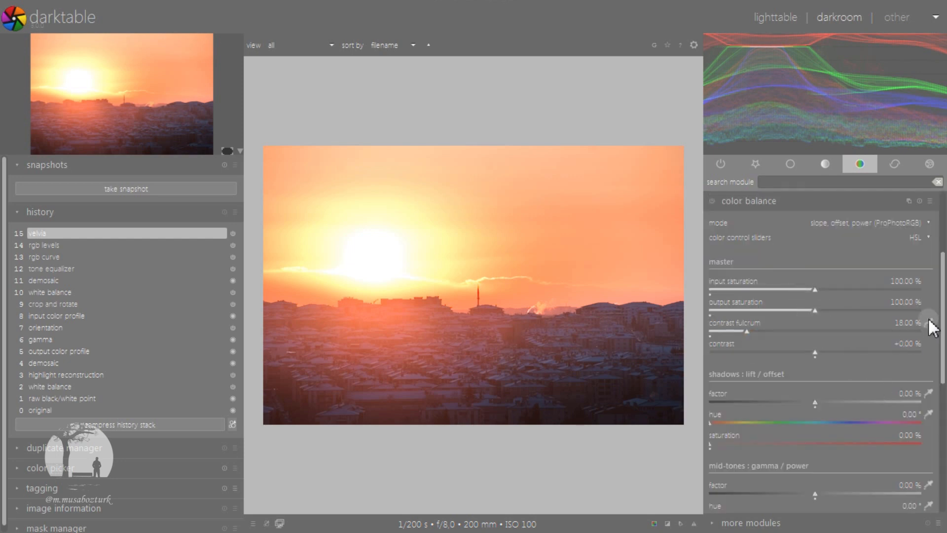
{"action": "scroll", "coordinate": [939, 296], "scroll_direction": "down", "scroll_amount": 5}
{"action": "scroll", "coordinate": [939, 296], "scroll_direction": "down", "scroll_amount": 1}
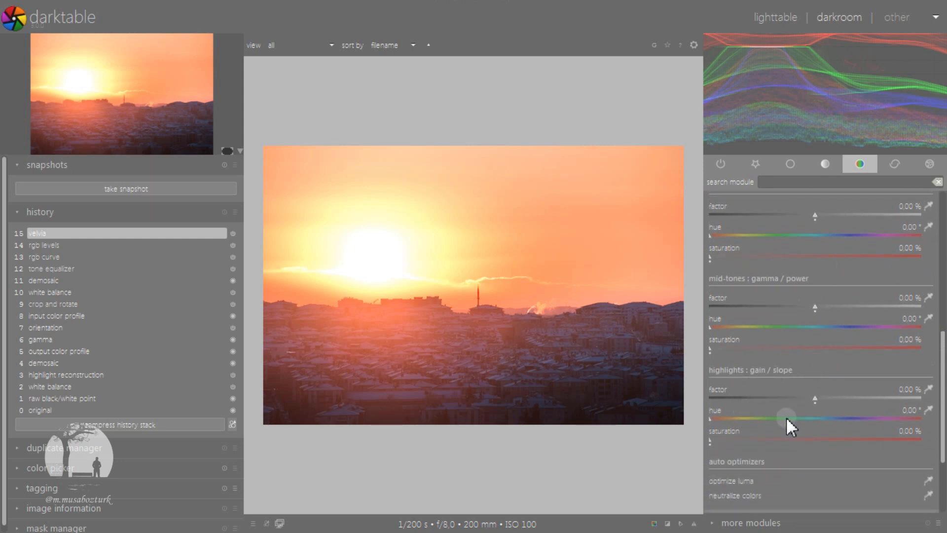
{"action": "scroll", "coordinate": [943, 394], "scroll_direction": "up", "scroll_amount": 12}
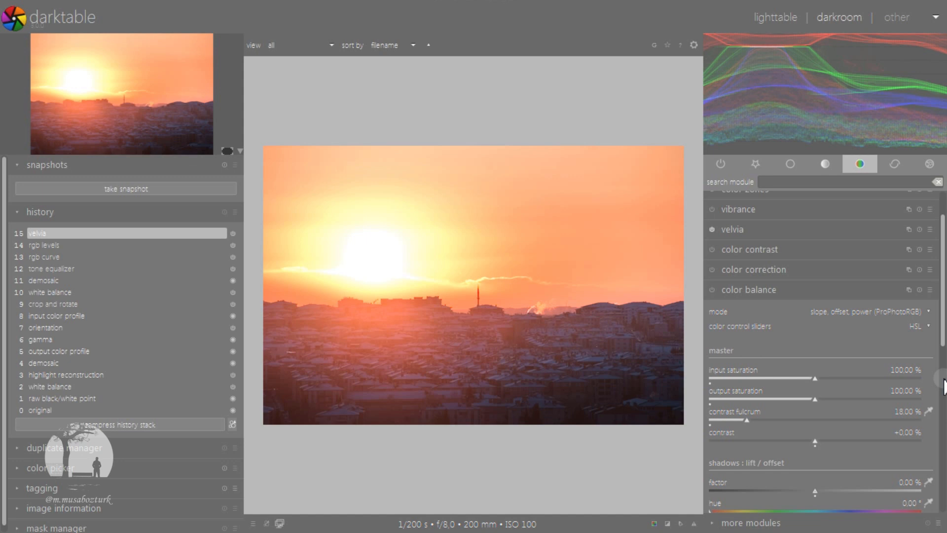
{"action": "left_click", "coordinate": [929, 290]}
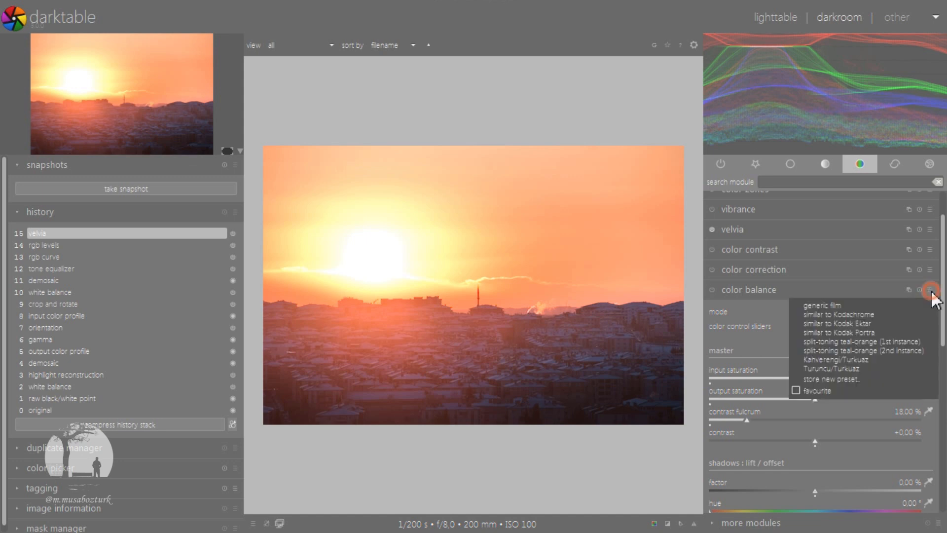
{"action": "left_click", "coordinate": [828, 368]}
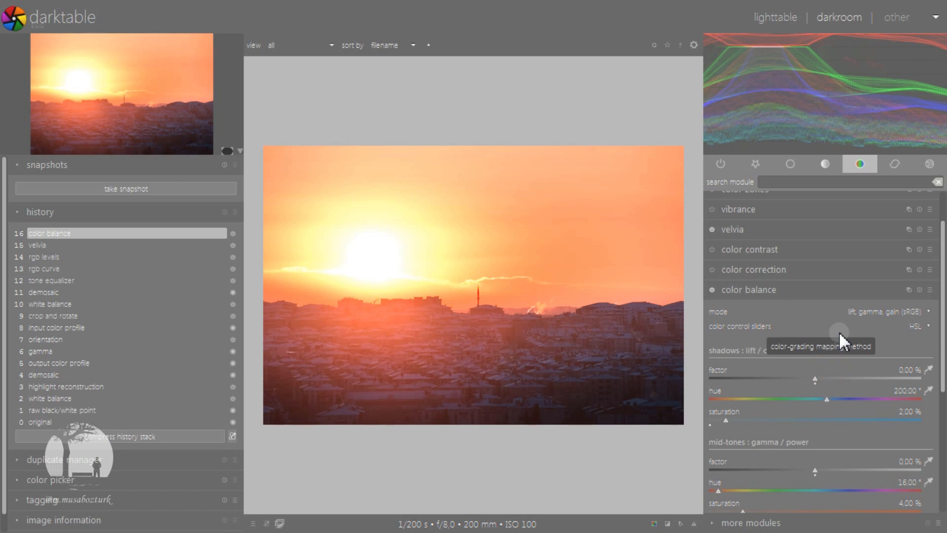
Step: Raise color balance's shadows saturation to 4% and mid-tones saturation to 6%, and toggle the module to compare the effect
{"action": "scroll", "coordinate": [818, 418], "scroll_direction": "up", "scroll_amount": 3}
{"action": "scroll", "coordinate": [817, 417], "scroll_direction": "up", "scroll_amount": 1}
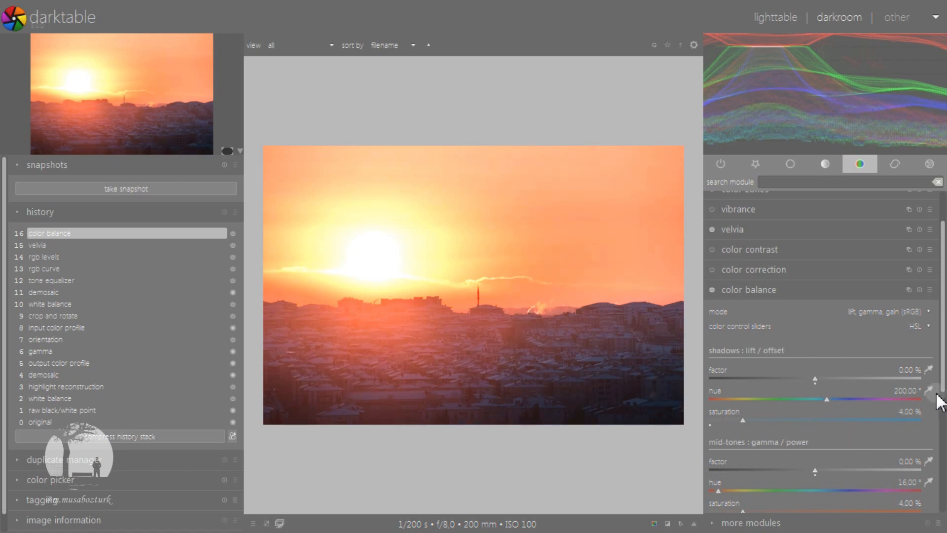
{"action": "scroll", "coordinate": [940, 402], "scroll_direction": "down", "scroll_amount": 3}
{"action": "scroll", "coordinate": [830, 436], "scroll_direction": "up", "scroll_amount": 2}
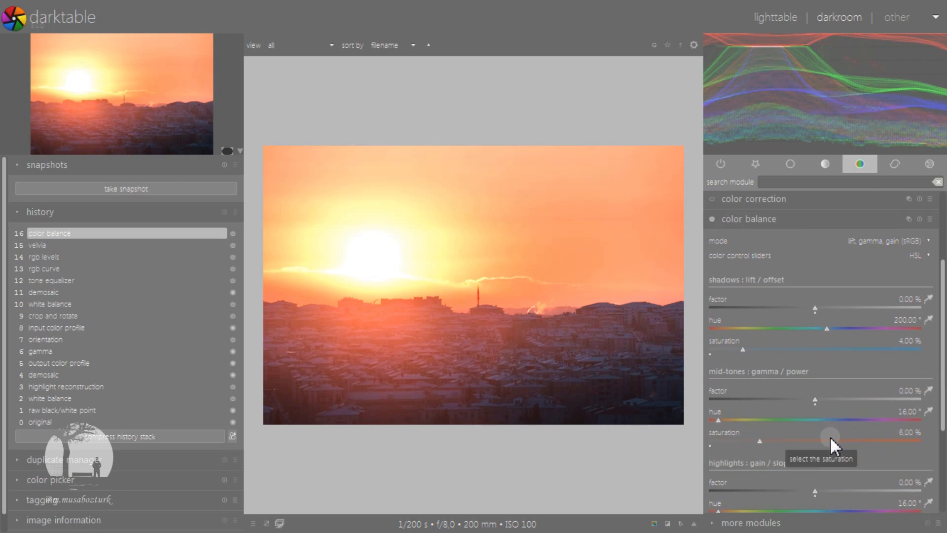
{"action": "left_click_drag", "start_coordinate": [945, 425], "coordinate": [945, 405]}
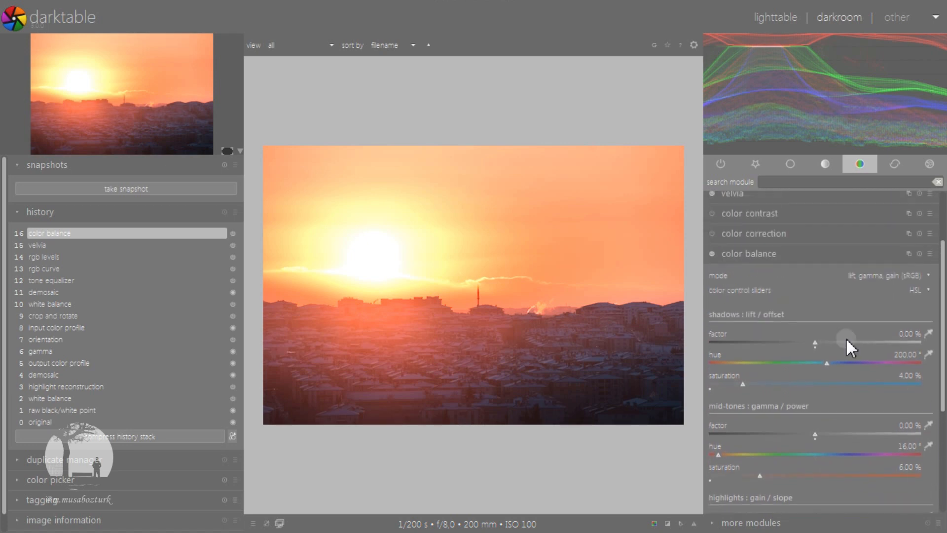
{"action": "left_click", "coordinate": [760, 254]}
{"action": "left_click", "coordinate": [712, 341]}
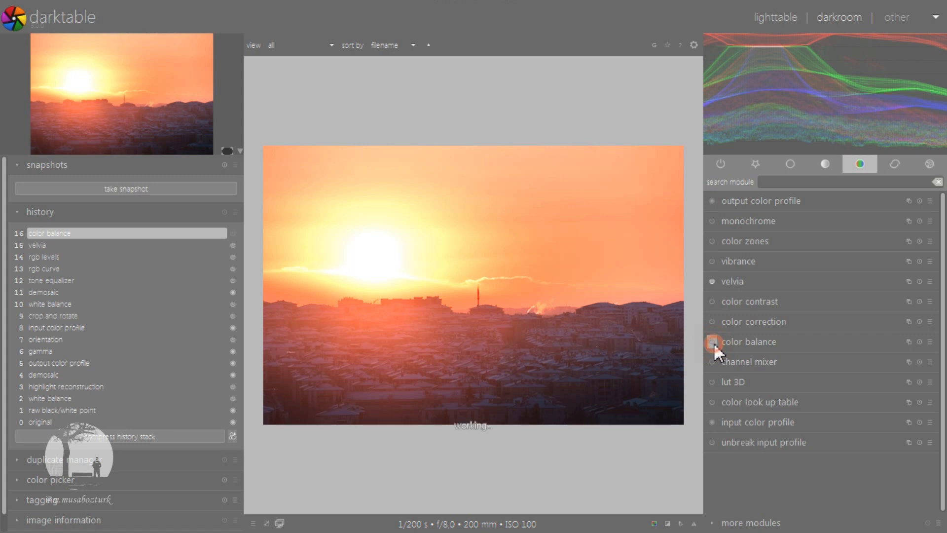
Step: In color look up table, sample the bright sun in the photo and select the white patch #18
{"action": "left_click", "coordinate": [782, 402]}
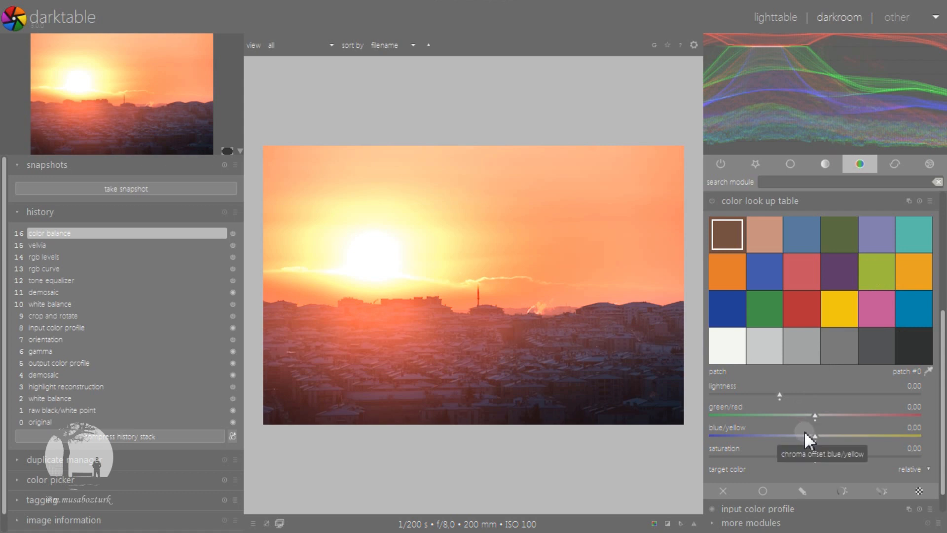
{"action": "left_click", "coordinate": [930, 372]}
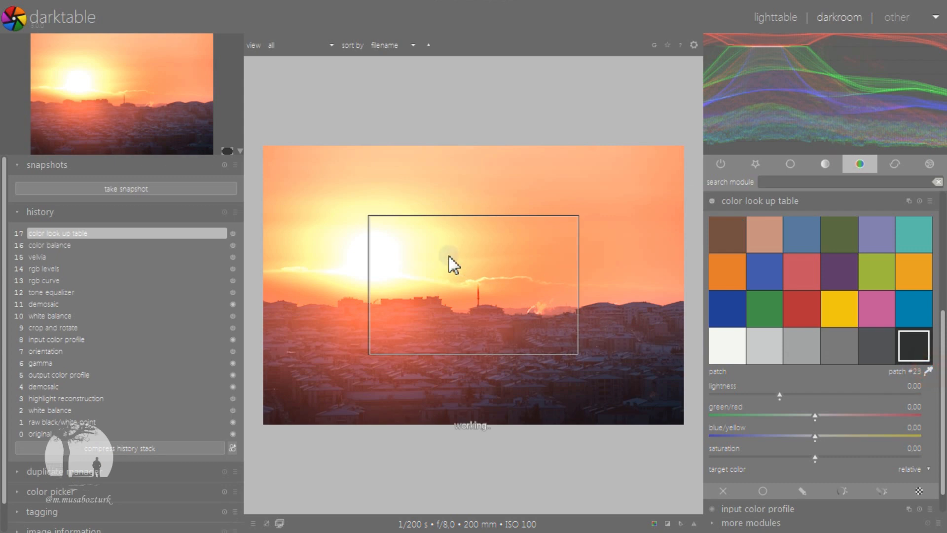
{"action": "left_click", "coordinate": [370, 254]}
{"action": "left_click", "coordinate": [742, 353]}
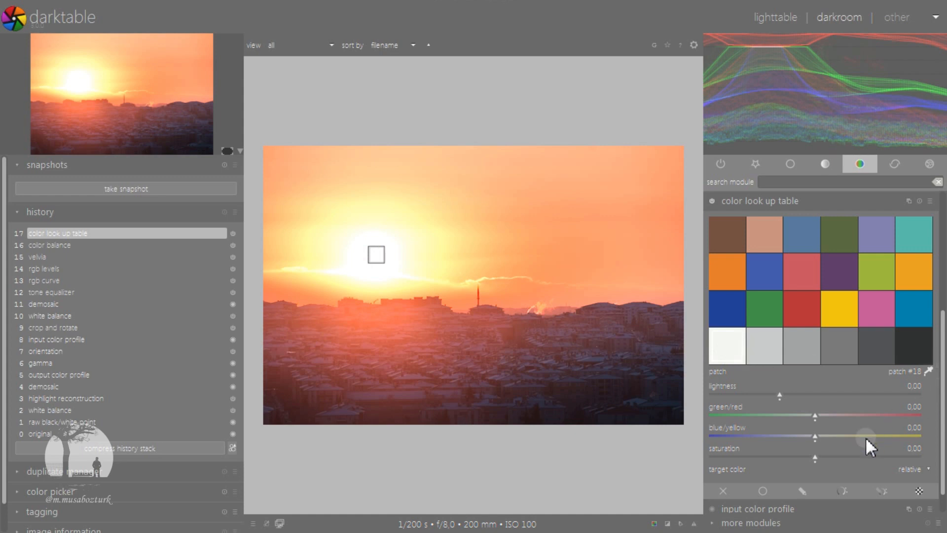
Step: Set the white patch's blue/yellow offset to 16.00 and its green/red offset to 9.00
{"action": "scroll", "coordinate": [855, 436], "scroll_direction": "up", "scroll_amount": 2}
{"action": "scroll", "coordinate": [854, 436], "scroll_direction": "up", "scroll_amount": 5}
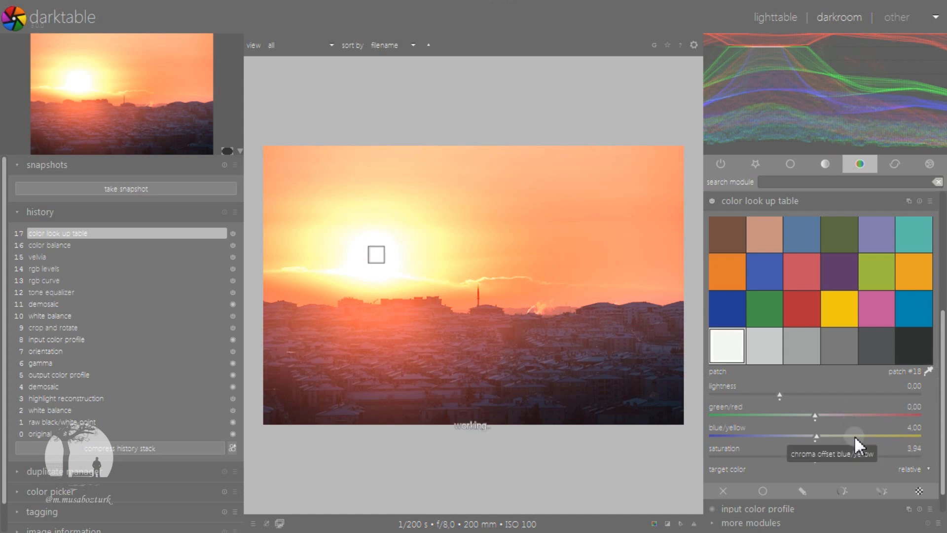
{"action": "scroll", "coordinate": [854, 436], "scroll_direction": "up", "scroll_amount": 5}
{"action": "scroll", "coordinate": [854, 436], "scroll_direction": "up", "scroll_amount": 3}
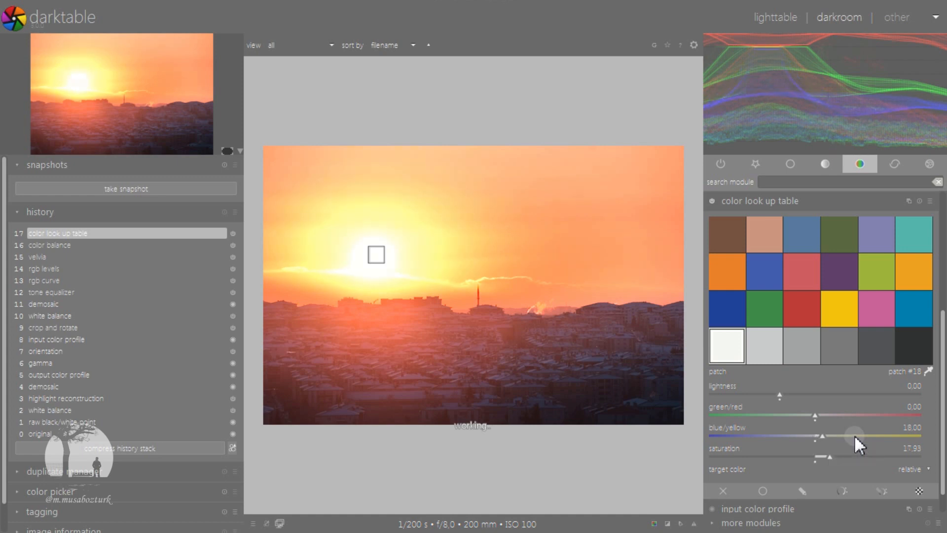
{"action": "scroll", "coordinate": [854, 434], "scroll_direction": "down", "scroll_amount": 2}
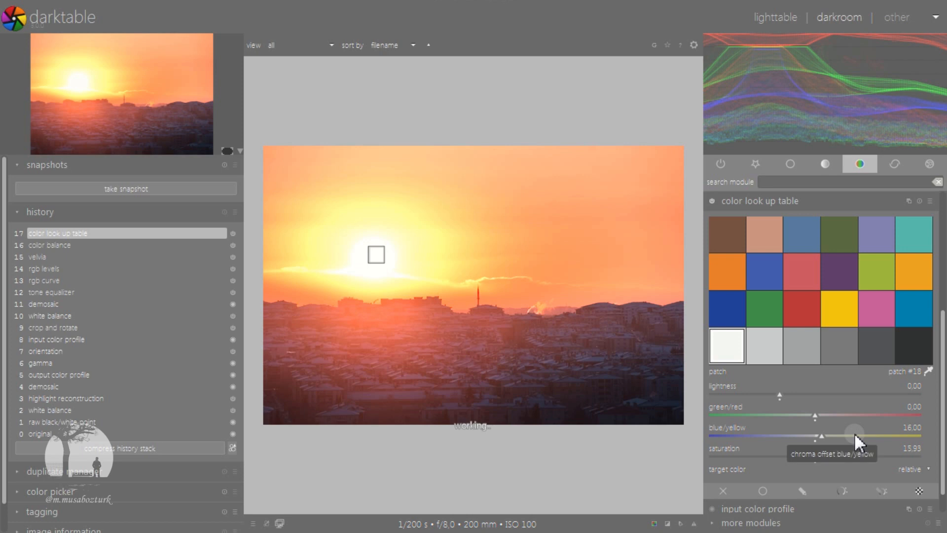
{"action": "scroll", "coordinate": [854, 416], "scroll_direction": "up", "scroll_amount": 6}
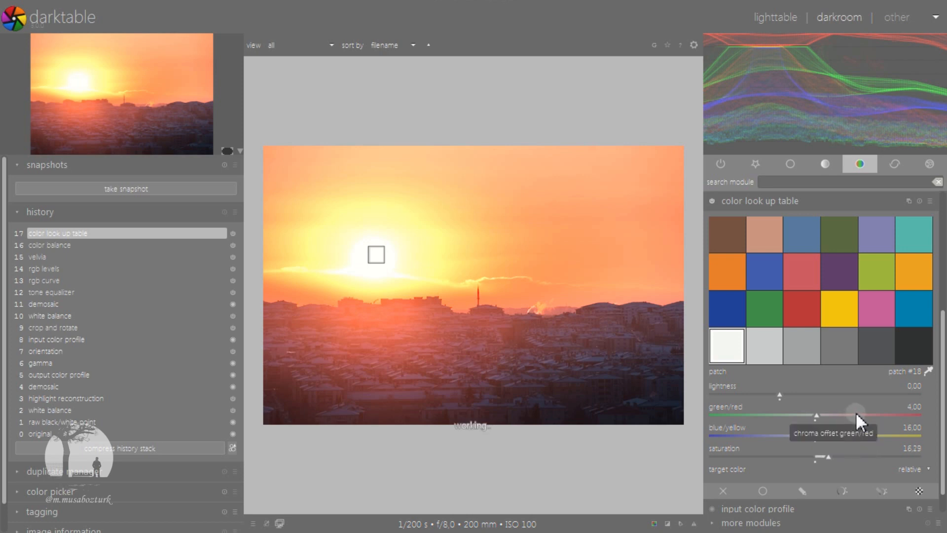
{"action": "scroll", "coordinate": [856, 413], "scroll_direction": "up", "scroll_amount": 3}
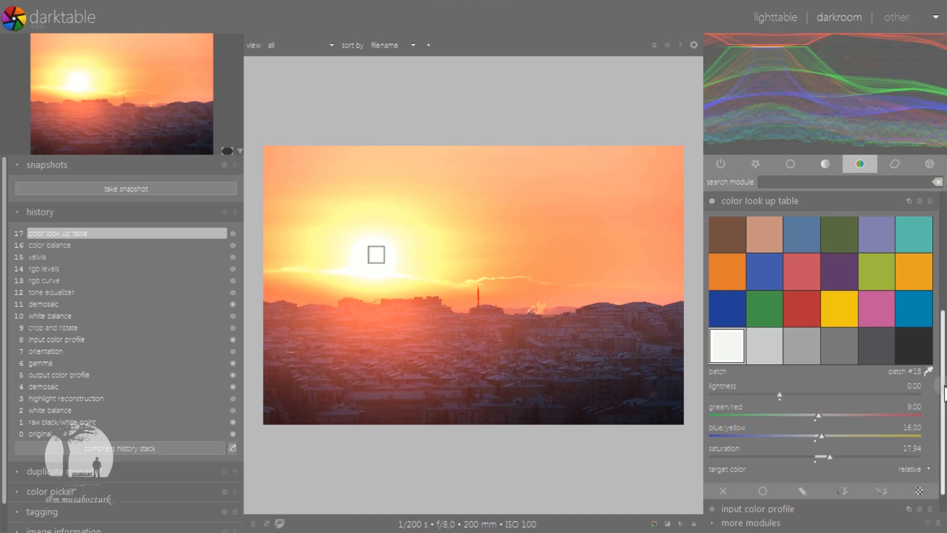
Step: Compare the photo with and without color look up table, and set the white patch's lightness to 2.00
{"action": "scroll", "coordinate": [945, 393], "scroll_direction": "up", "scroll_amount": 4}
{"action": "scroll", "coordinate": [789, 349], "scroll_direction": "up", "scroll_amount": 1}
{"action": "left_click", "coordinate": [789, 345]}
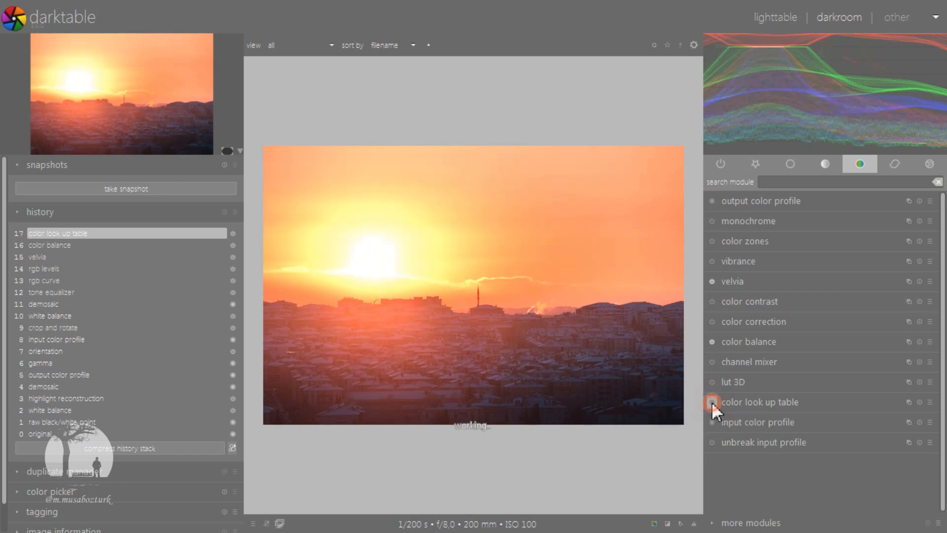
{"action": "left_click", "coordinate": [791, 400]}
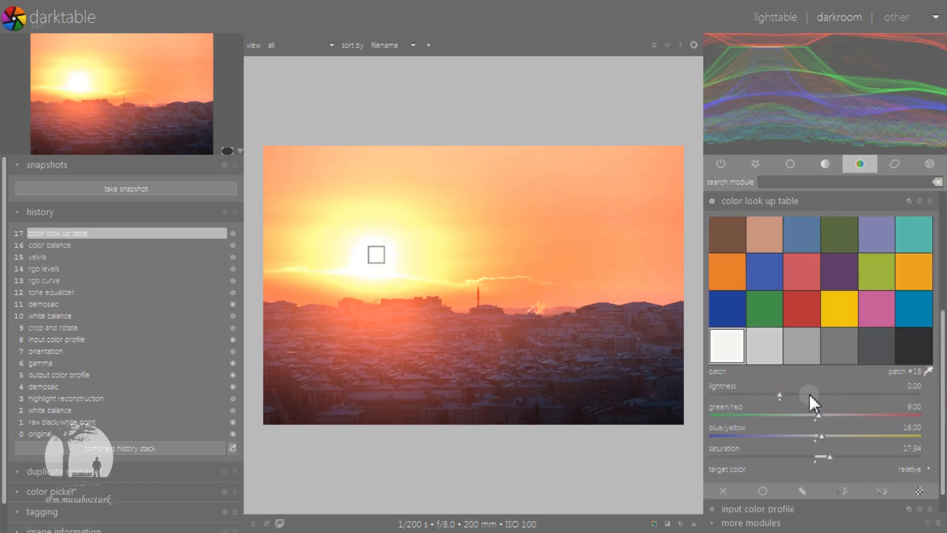
{"action": "scroll", "coordinate": [809, 392], "scroll_direction": "up", "scroll_amount": 2}
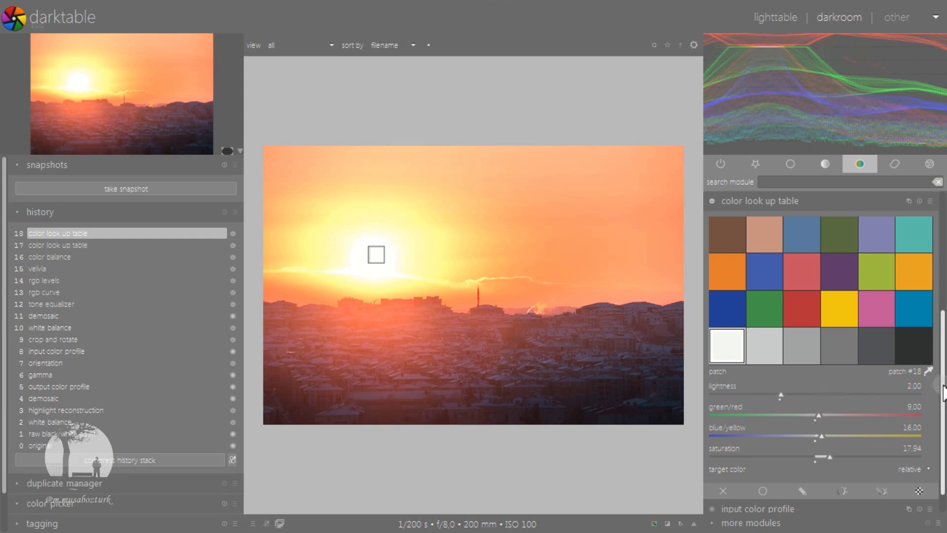
{"action": "scroll", "coordinate": [939, 387], "scroll_direction": "up", "scroll_amount": 3}
{"action": "left_click", "coordinate": [768, 277]}
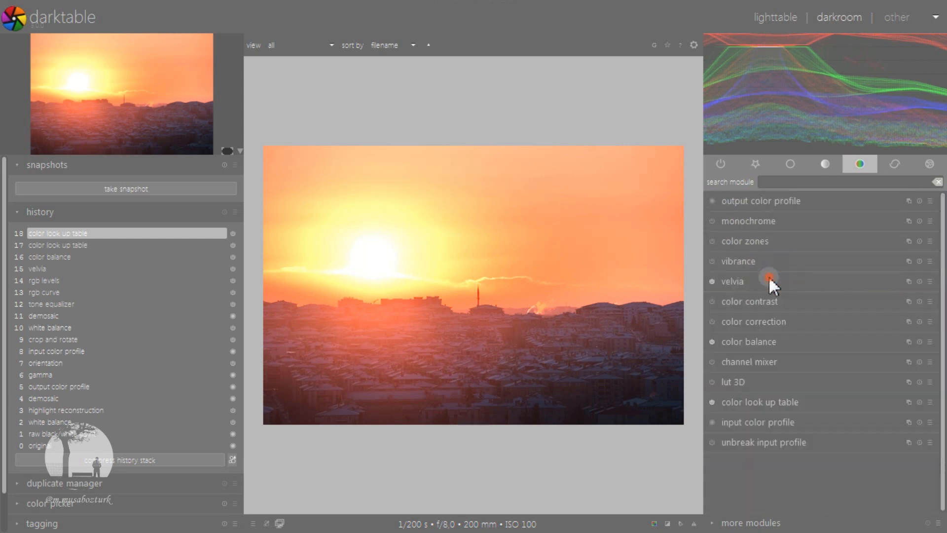
Step: Inspect the city rooftops up close, enable global tonemap and set its bias to 1.00
{"action": "left_click", "coordinate": [817, 165]}
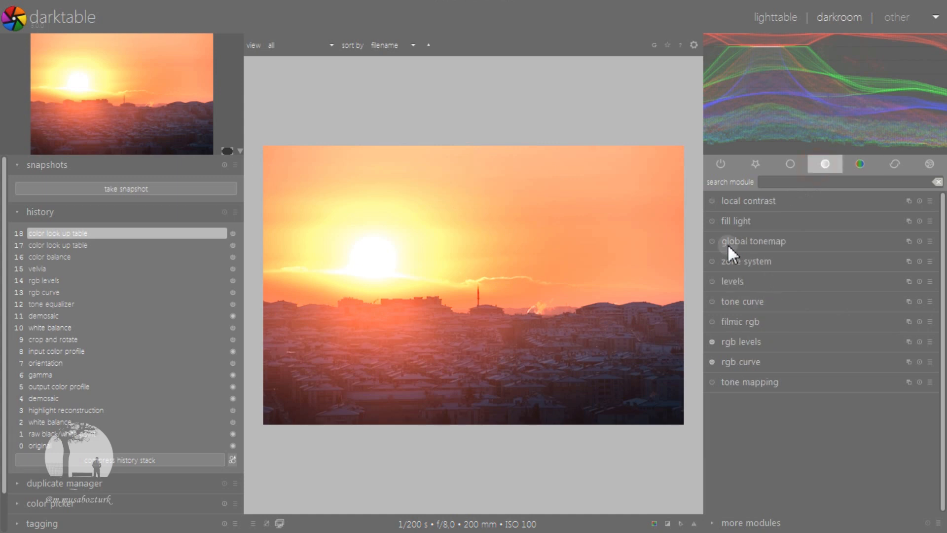
{"action": "left_click", "coordinate": [758, 239]}
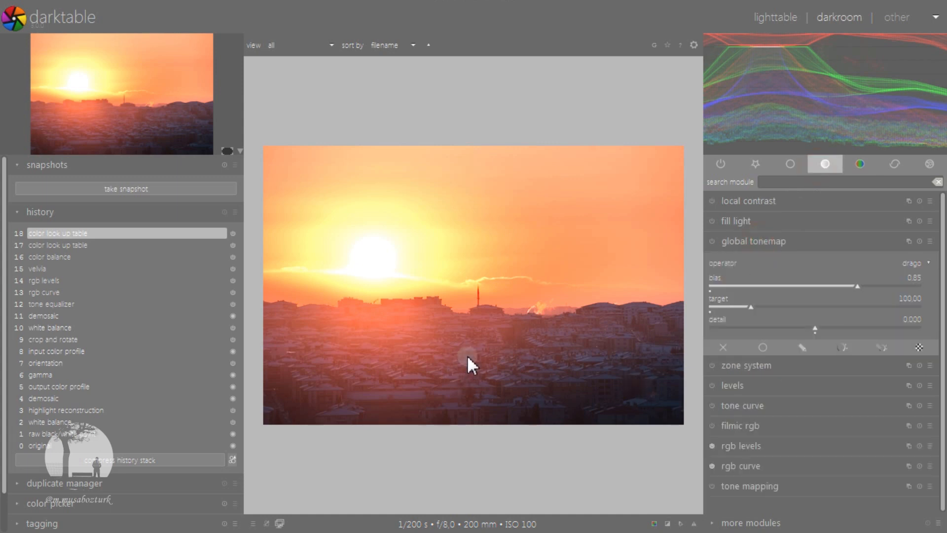
{"action": "scroll", "coordinate": [467, 357], "scroll_direction": "up", "scroll_amount": 4}
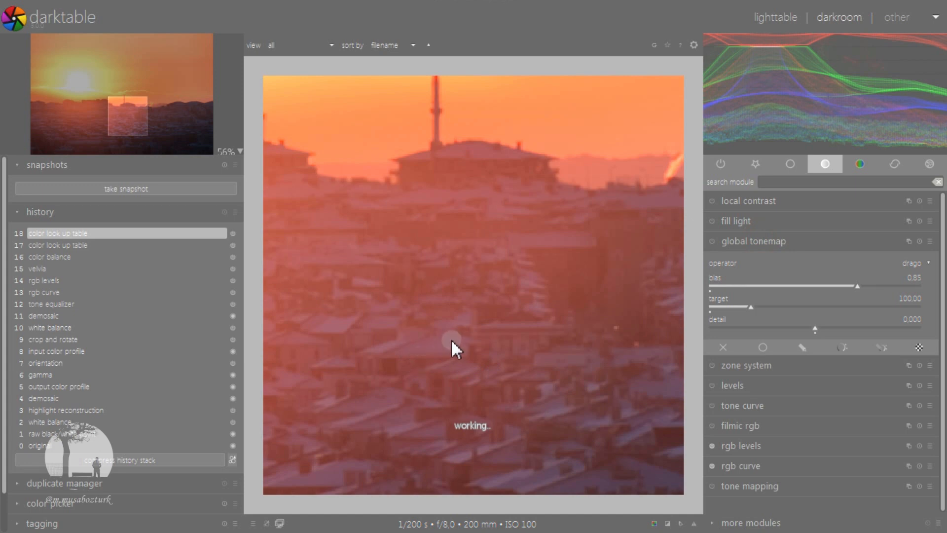
{"action": "middle_click", "coordinate": [495, 330]}
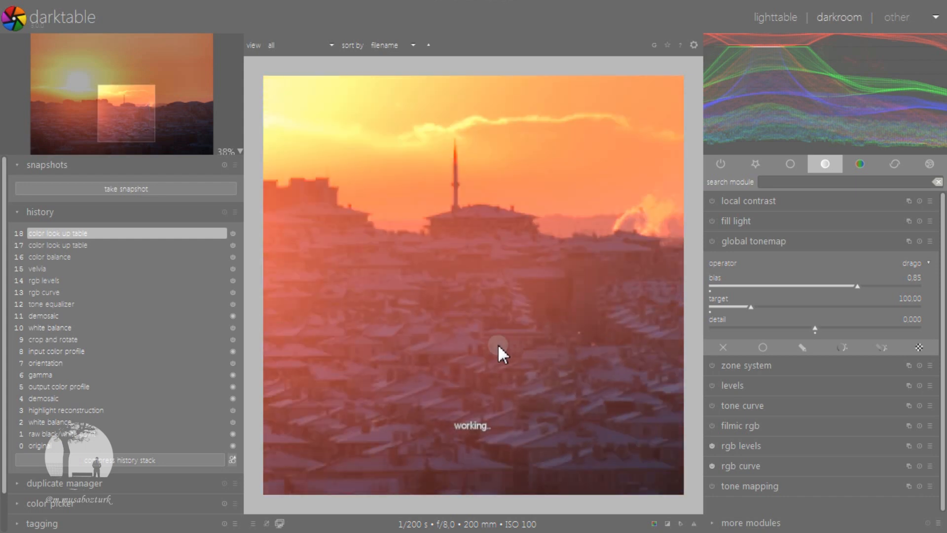
{"action": "left_click", "coordinate": [712, 240]}
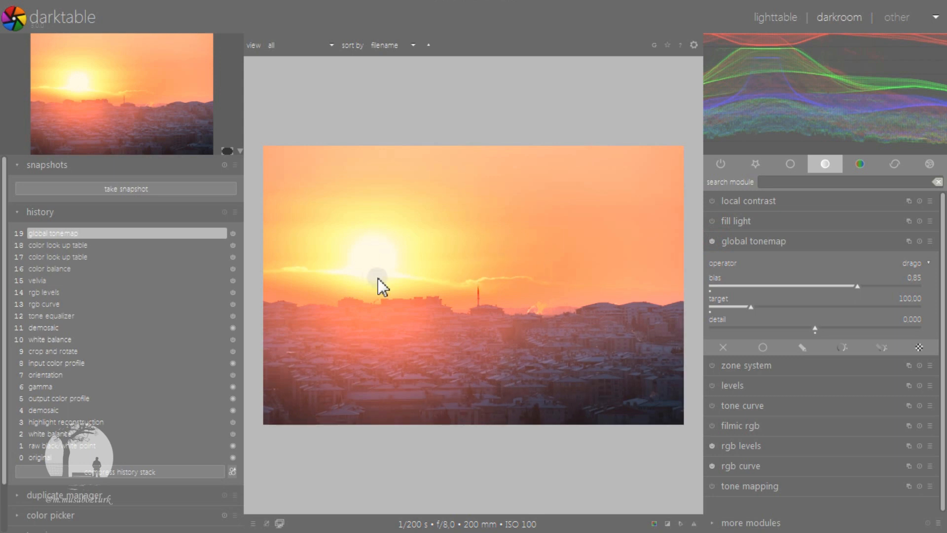
{"action": "left_click", "coordinate": [792, 285]}
{"action": "scroll", "coordinate": [792, 285], "scroll_direction": "up", "scroll_amount": 3}
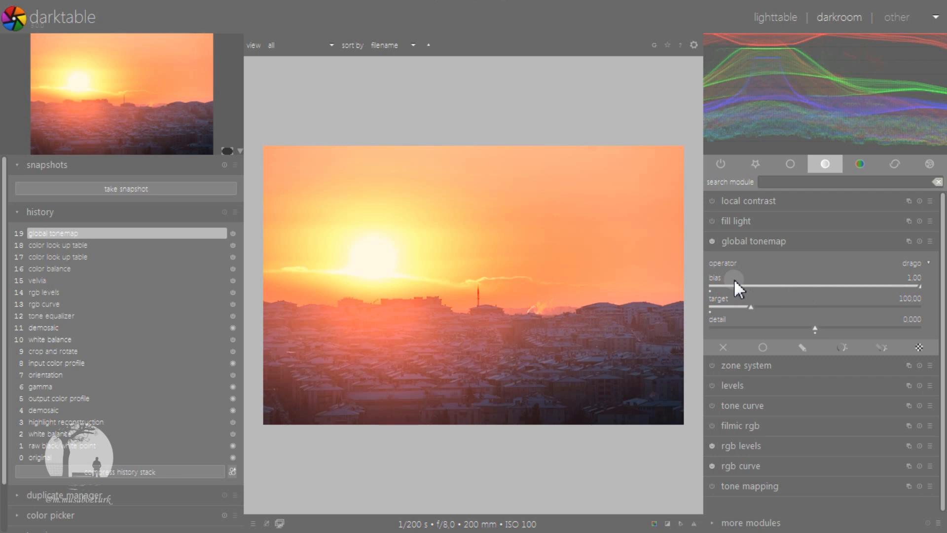
Step: Try the filmic and reinhard operators in global tonemap and return to drago
{"action": "left_click", "coordinate": [916, 264]}
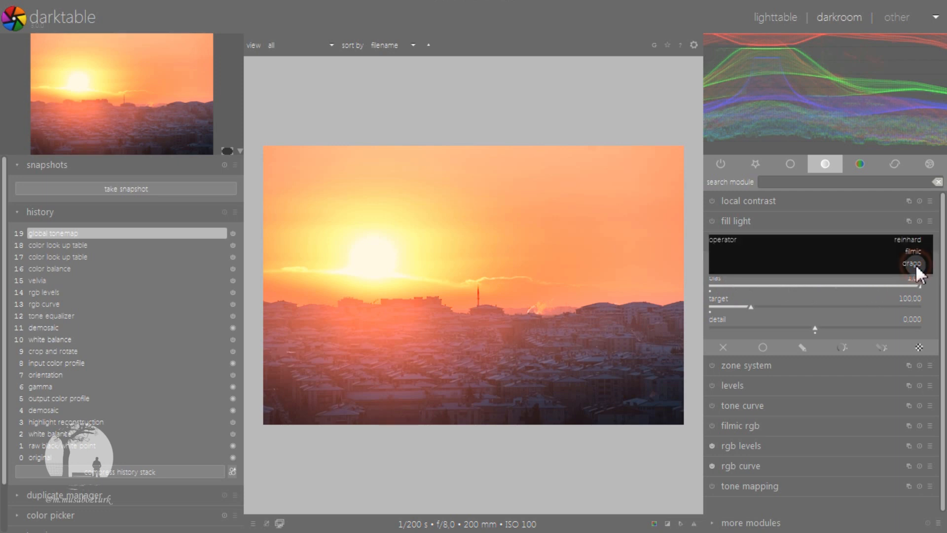
{"action": "left_click", "coordinate": [913, 251]}
{"action": "left_click", "coordinate": [912, 262]}
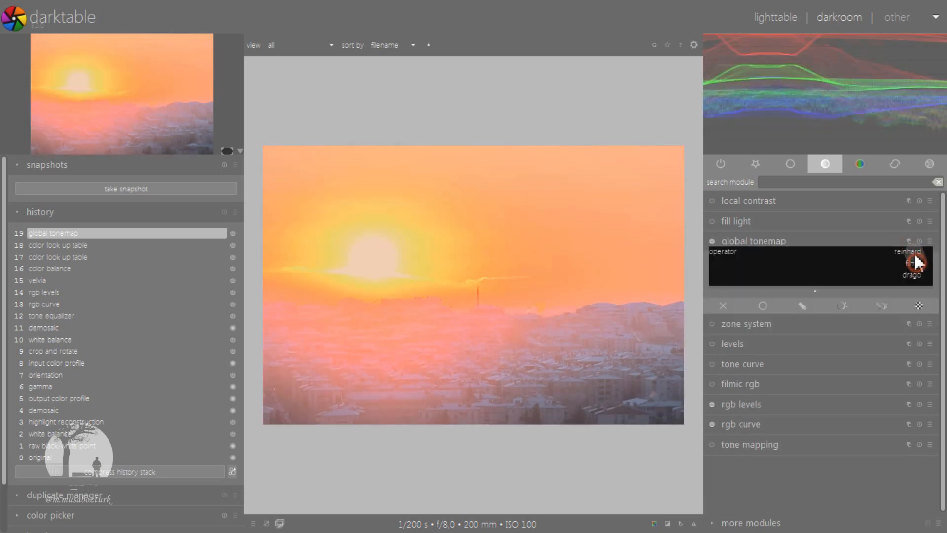
{"action": "left_click", "coordinate": [914, 250]}
{"action": "left_click", "coordinate": [914, 263]}
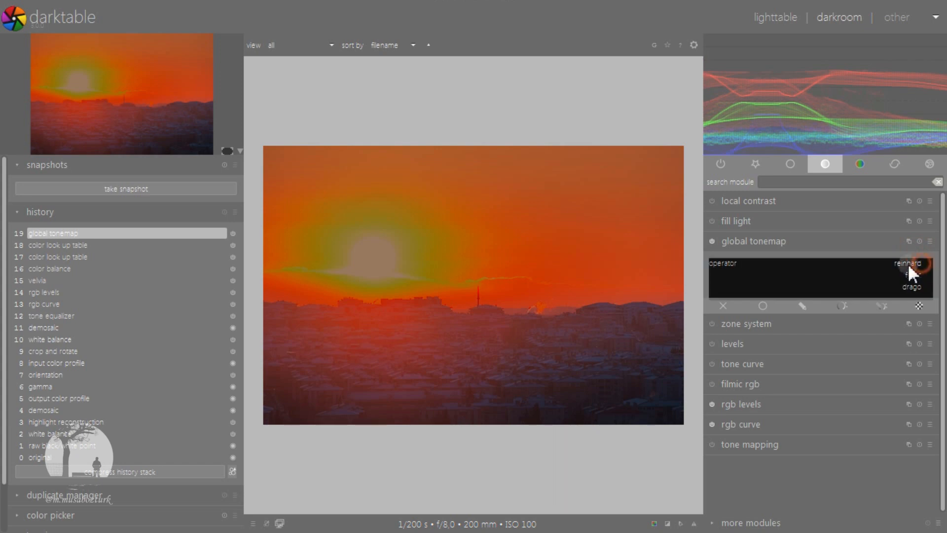
{"action": "left_click", "coordinate": [914, 277]}
{"action": "left_click", "coordinate": [914, 262]}
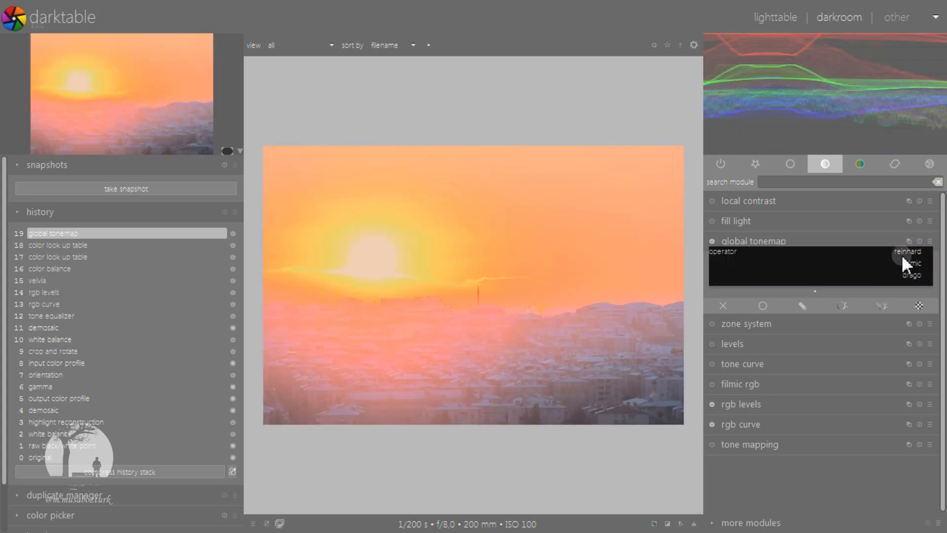
{"action": "left_click", "coordinate": [910, 274]}
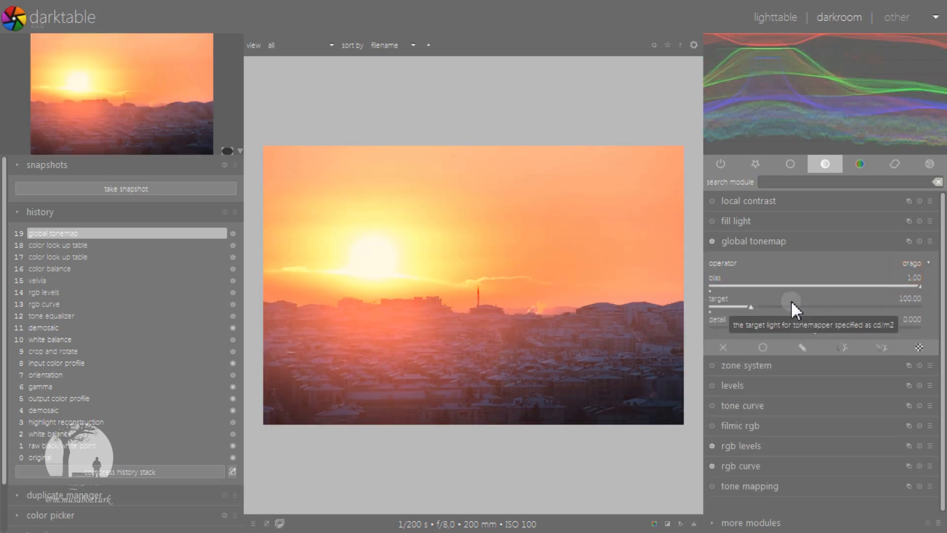
Step: Lower global tonemap's target to 96.00
{"action": "left_click_drag", "start_coordinate": [791, 300], "coordinate": [775, 303]}
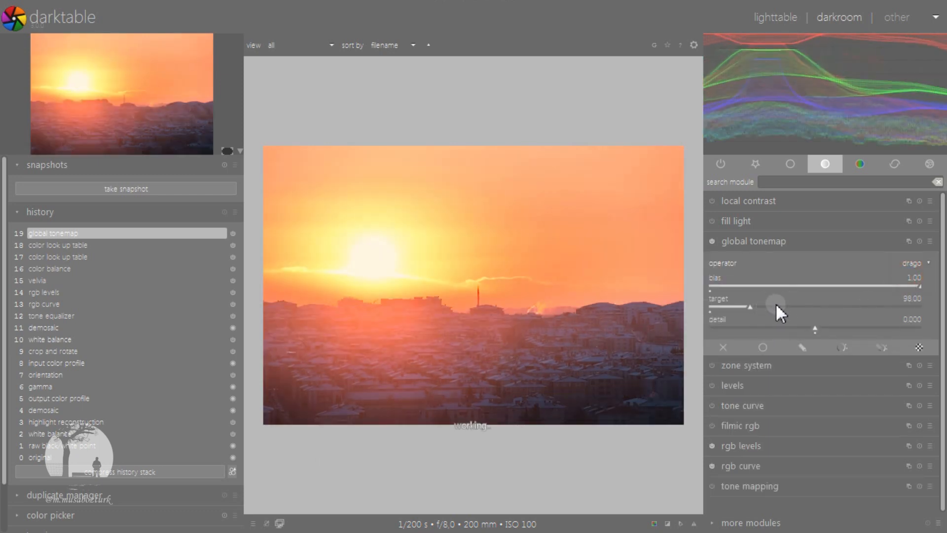
{"action": "scroll", "coordinate": [775, 303], "scroll_direction": "down", "scroll_amount": 1}
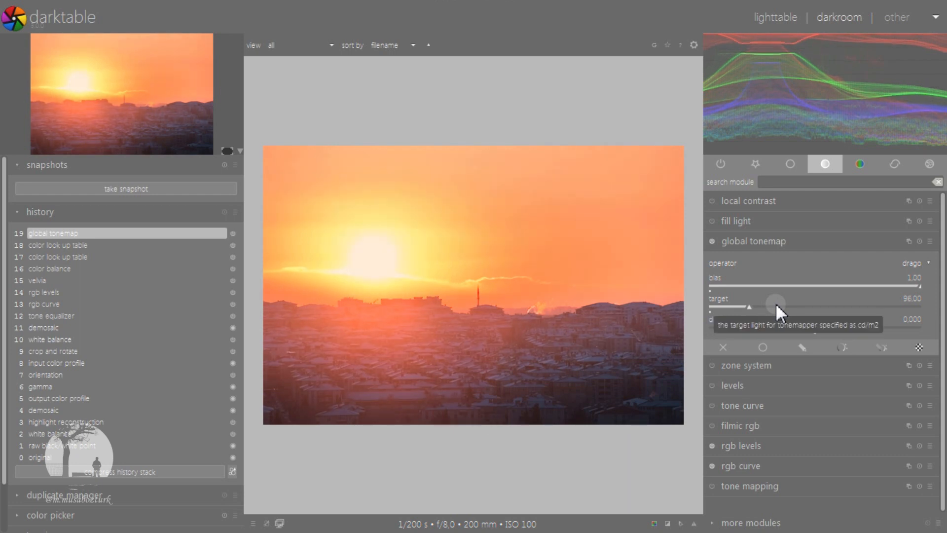
Step: Lower global tonemap's target to 92.00
{"action": "scroll", "coordinate": [775, 302], "scroll_direction": "down", "scroll_amount": 1}
{"action": "scroll", "coordinate": [776, 303], "scroll_direction": "down", "scroll_amount": 1}
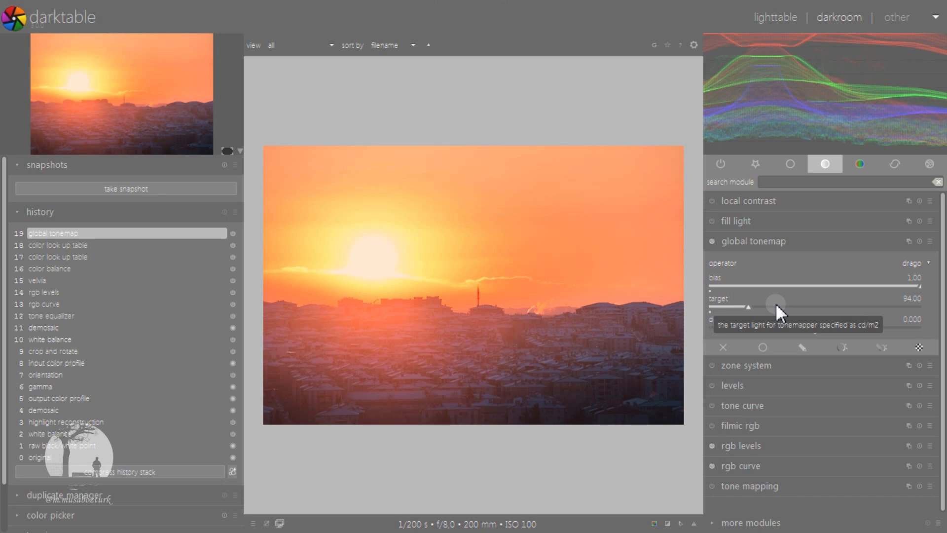
{"action": "scroll", "coordinate": [775, 303], "scroll_direction": "down", "scroll_amount": 1}
{"action": "scroll", "coordinate": [775, 303], "scroll_direction": "down", "scroll_amount": 1}
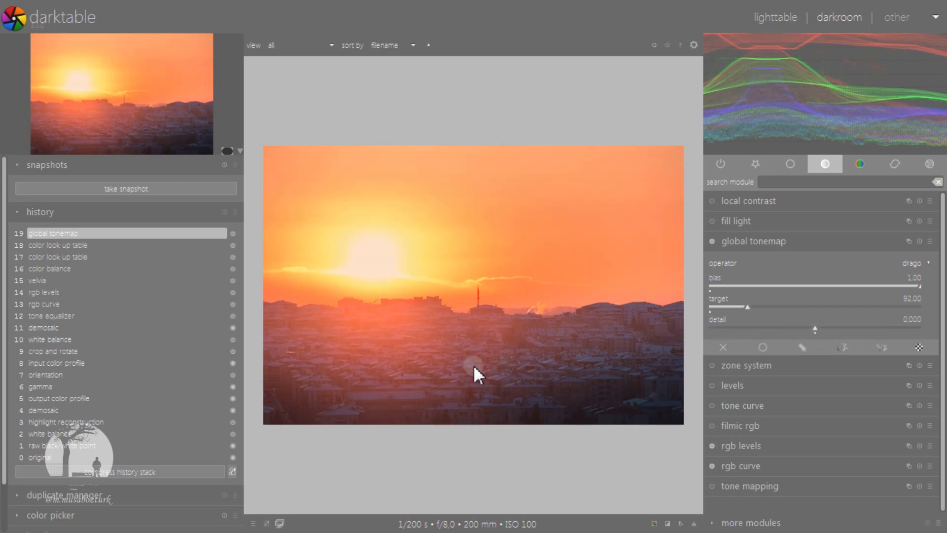
Step: Check the skyline and city rooftops up close and raise global tonemap's detail to 0.784
{"action": "scroll", "coordinate": [478, 365], "scroll_direction": "up", "scroll_amount": 1}
{"action": "scroll", "coordinate": [495, 362], "scroll_direction": "down", "scroll_amount": 1}
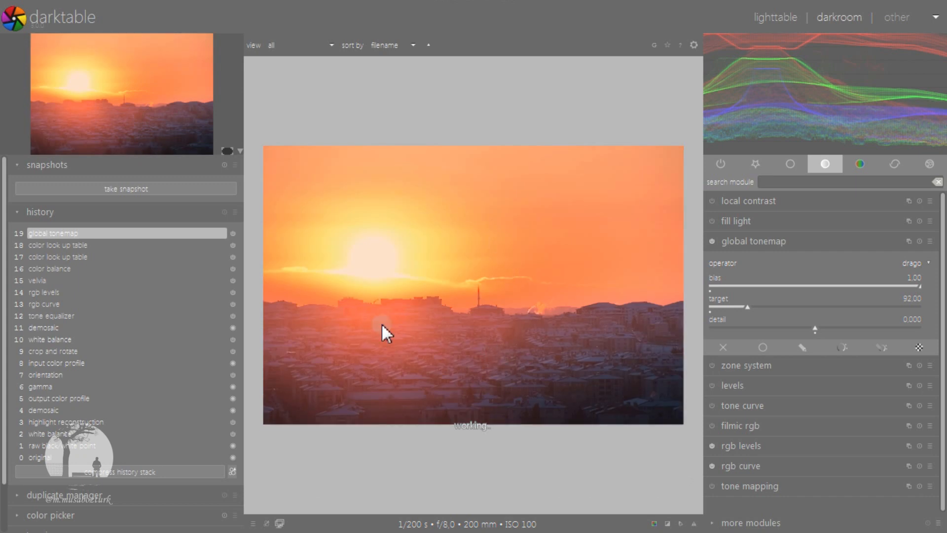
{"action": "scroll", "coordinate": [491, 332], "scroll_direction": "up", "scroll_amount": 2}
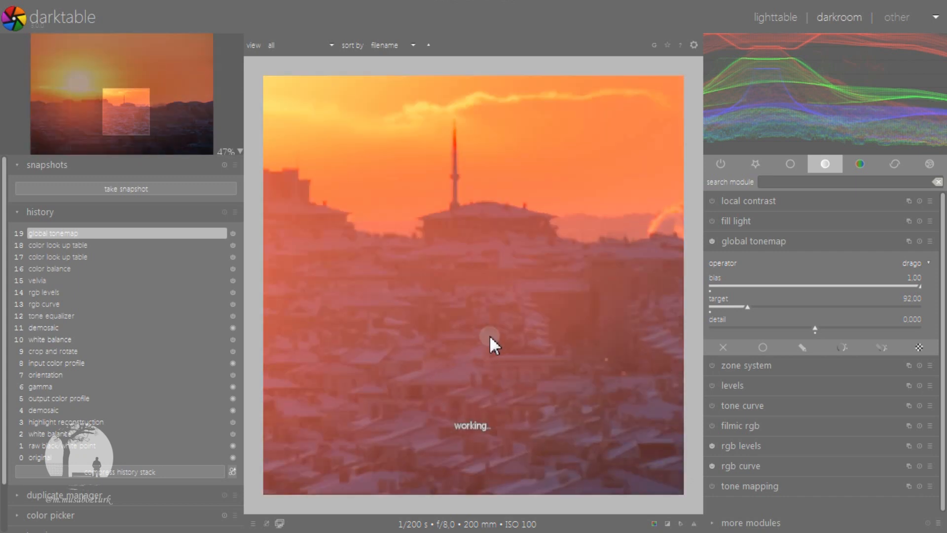
{"action": "scroll", "coordinate": [488, 335], "scroll_direction": "down", "scroll_amount": 2}
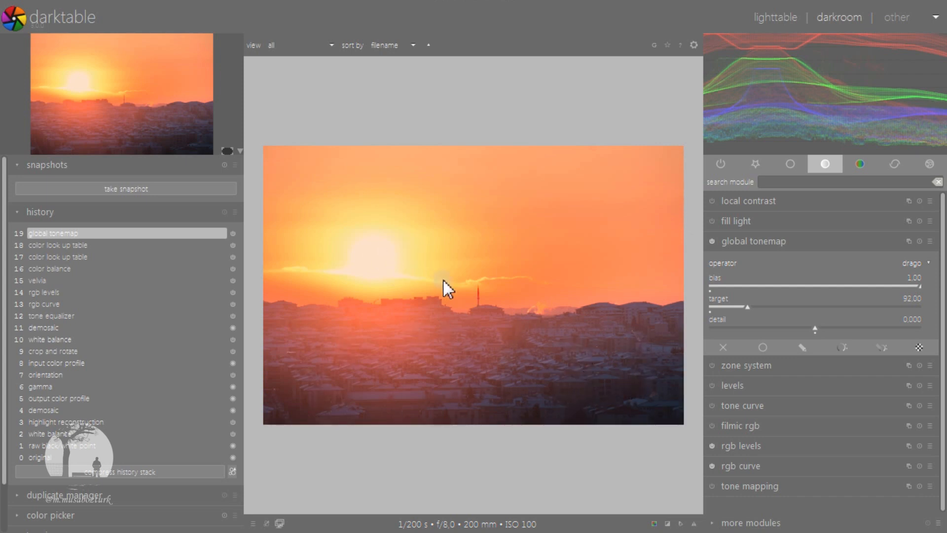
{"action": "scroll", "coordinate": [487, 354], "scroll_direction": "up", "scroll_amount": 1}
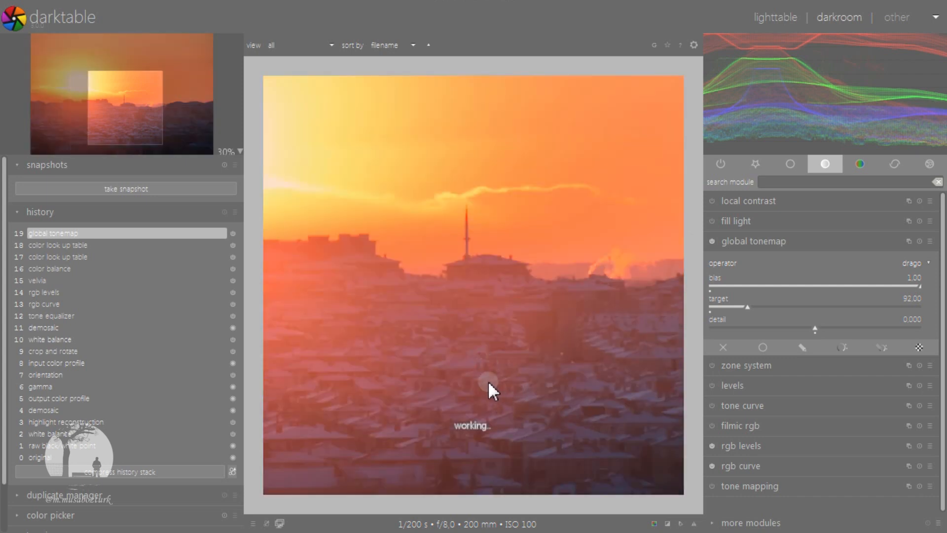
{"action": "scroll", "coordinate": [478, 388], "scroll_direction": "up", "scroll_amount": 1}
{"action": "left_click_drag", "start_coordinate": [395, 369], "coordinate": [469, 345]}
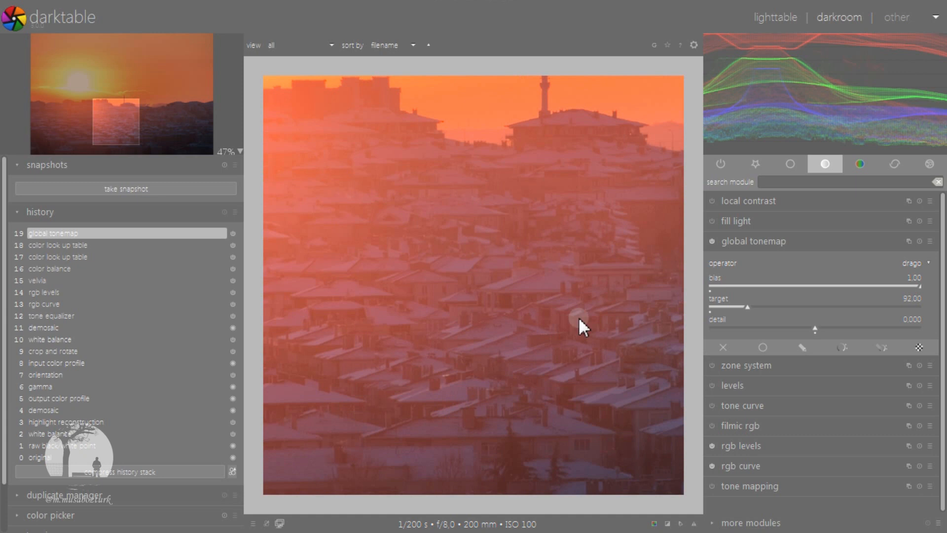
{"action": "left_click", "coordinate": [866, 326]}
{"action": "left_click", "coordinate": [885, 329]}
{"action": "left_click", "coordinate": [899, 327]}
Step: Check the darker rooftops in the foreground and fine-tune global tonemap's detail to 0.824
{"action": "left_click_drag", "start_coordinate": [591, 400], "coordinate": [492, 360]}
{"action": "left_click_drag", "start_coordinate": [609, 388], "coordinate": [481, 340]}
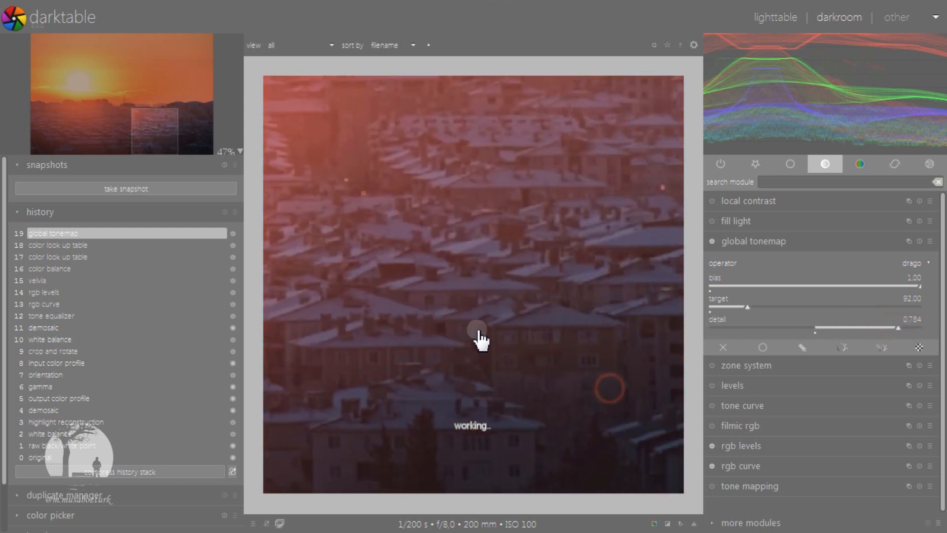
{"action": "left_click_drag", "start_coordinate": [608, 344], "coordinate": [469, 351]}
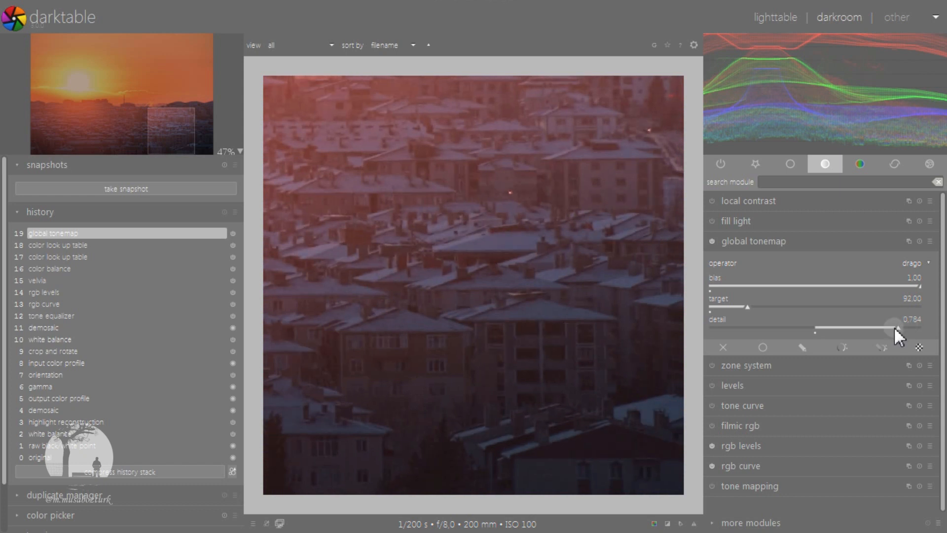
{"action": "scroll", "coordinate": [898, 326], "scroll_direction": "up", "scroll_amount": 3}
{"action": "scroll", "coordinate": [496, 317], "scroll_direction": "down", "scroll_amount": 3}
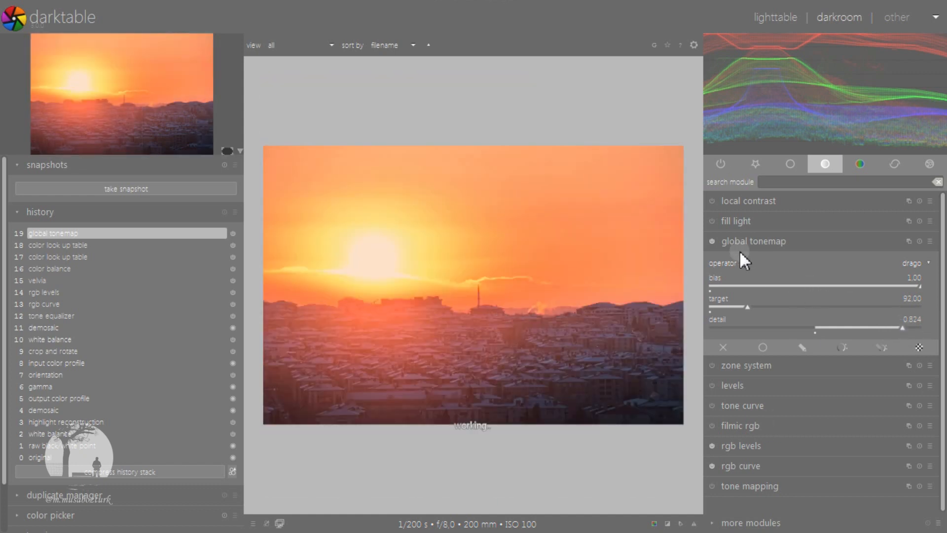
Step: Compare the whole photo with and without global tonemap, leaving the module enabled
{"action": "left_click", "coordinate": [712, 241]}
{"action": "left_click", "coordinate": [712, 241]}
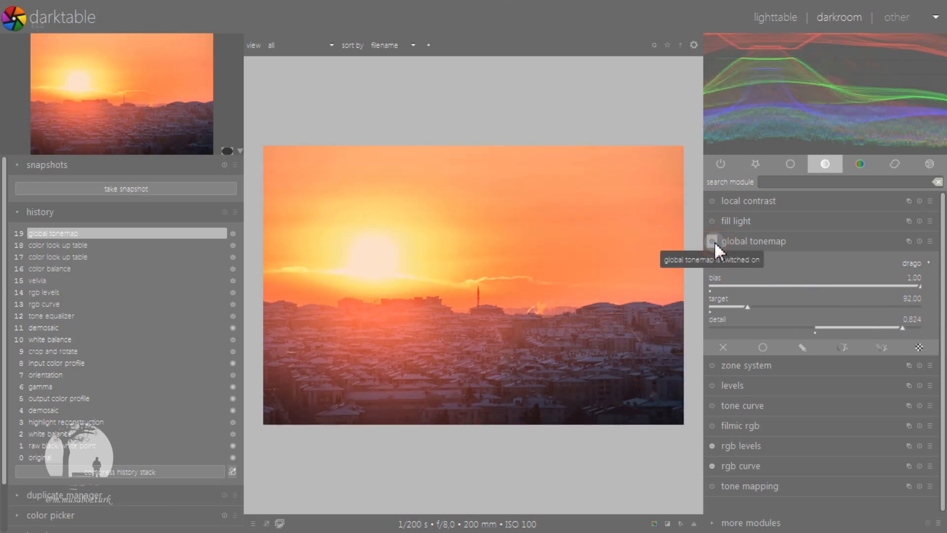
{"action": "left_click", "coordinate": [713, 242]}
{"action": "left_click", "coordinate": [713, 241]}
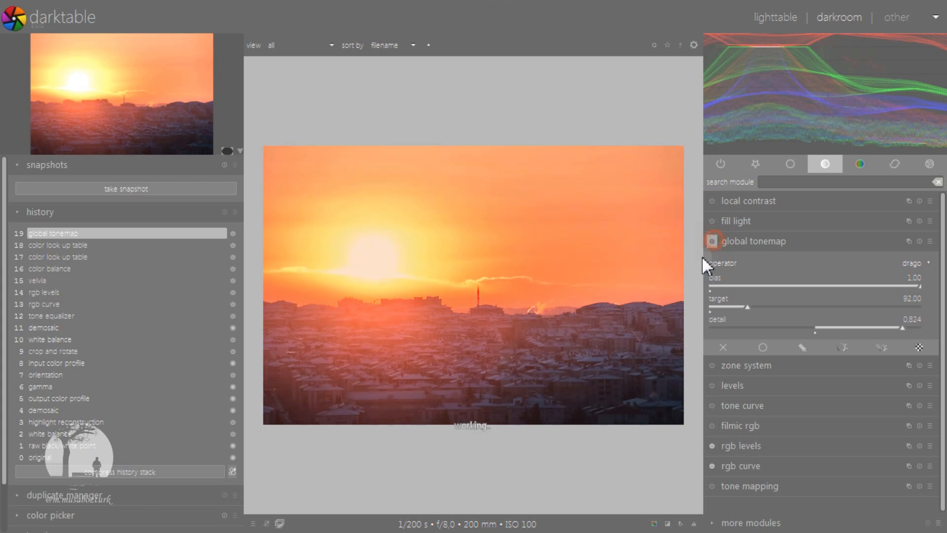
Step: Compare the dark foreground buildings up close with and without global tonemap, leave it enabled and collapse the module
{"action": "middle_click", "coordinate": [640, 403]}
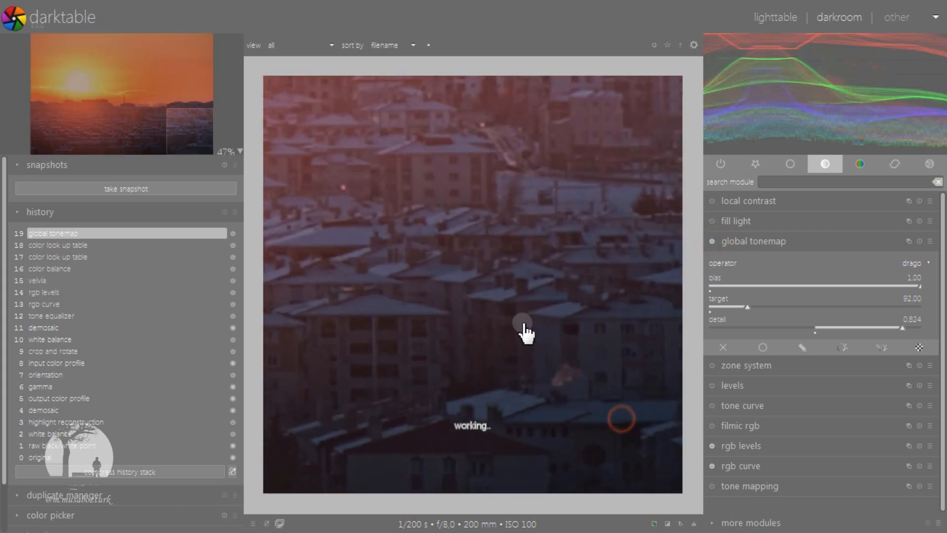
{"action": "left_click", "coordinate": [712, 240]}
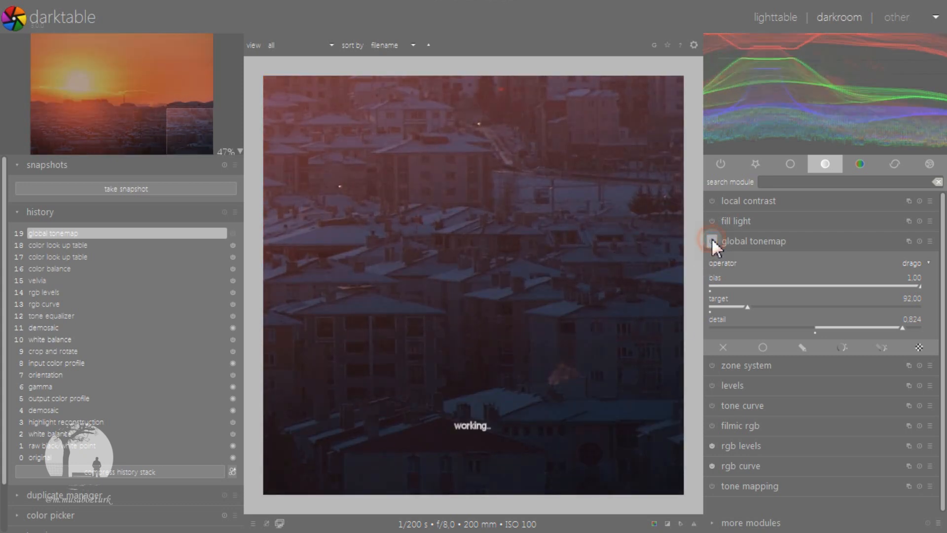
{"action": "left_click", "coordinate": [712, 240]}
{"action": "left_click", "coordinate": [711, 240]}
{"action": "left_click", "coordinate": [711, 240]}
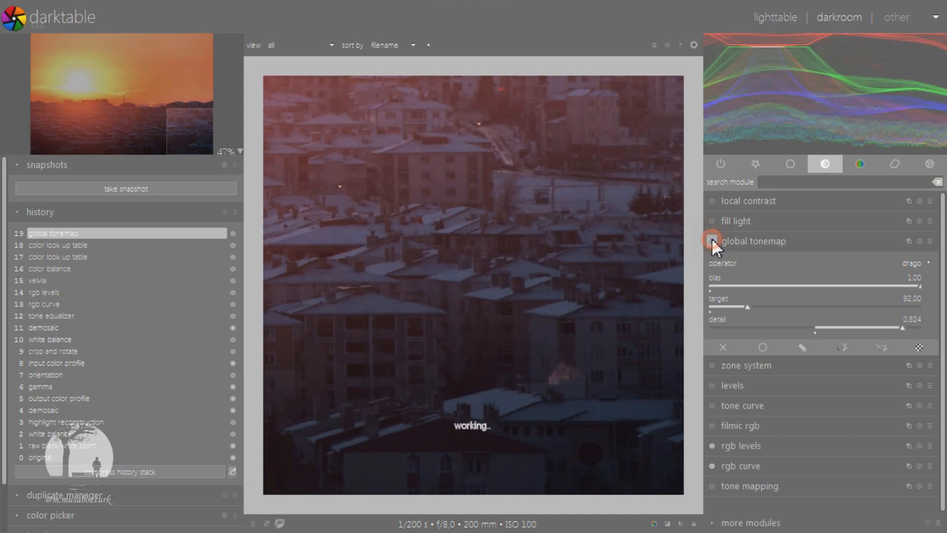
{"action": "left_click", "coordinate": [712, 240]}
{"action": "left_click", "coordinate": [711, 239]}
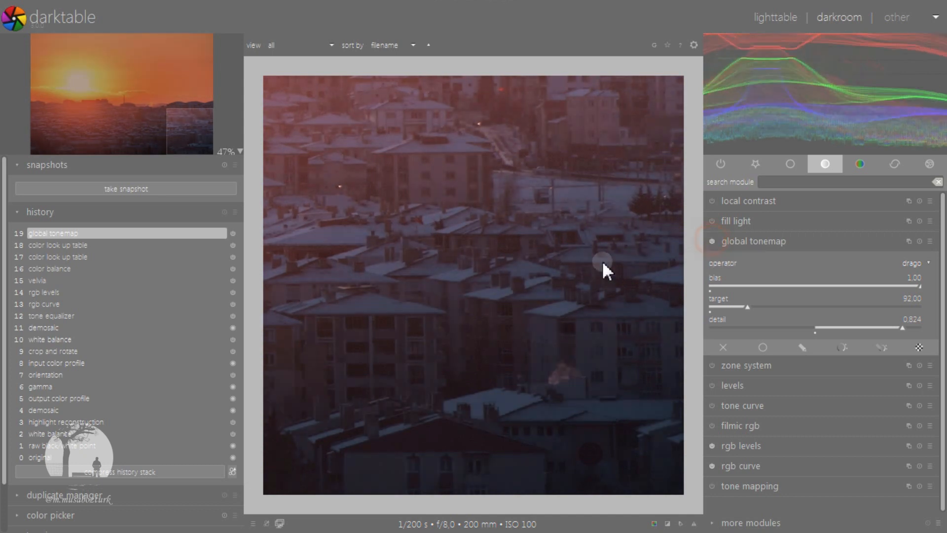
{"action": "middle_click", "coordinate": [519, 272]}
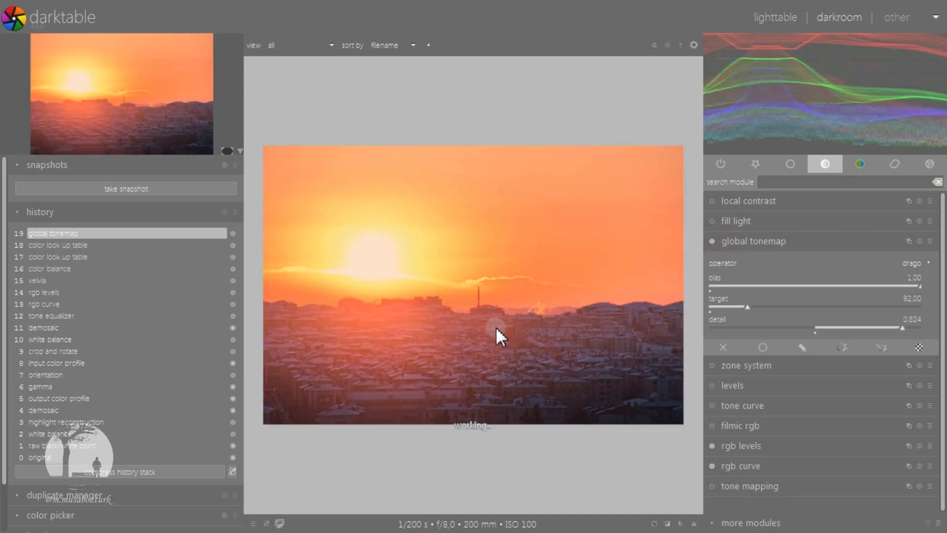
{"action": "left_click", "coordinate": [763, 240]}
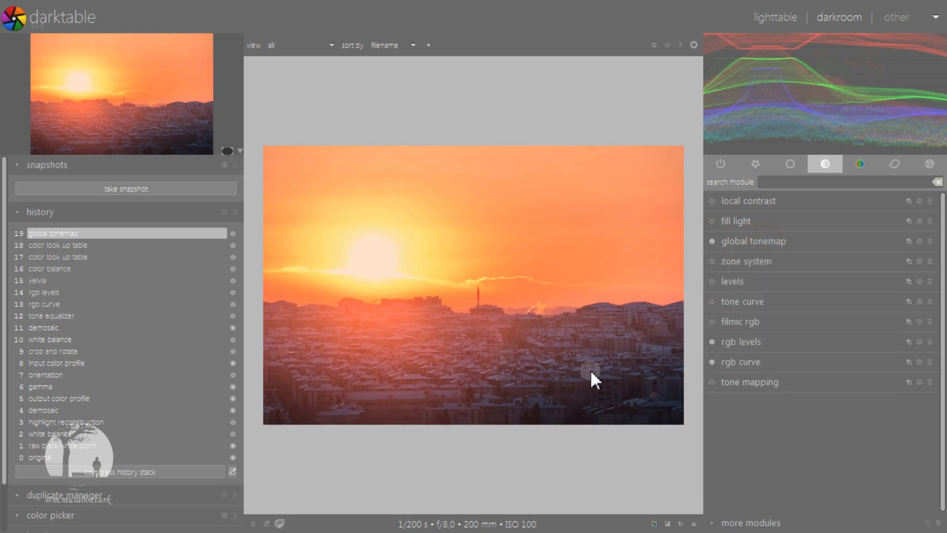
Step: Open contrast equalizer and raise the chroma noise-threshold curve at the finer scales using a widened influence radius
{"action": "scroll", "coordinate": [552, 398], "scroll_direction": "up", "scroll_amount": 2}
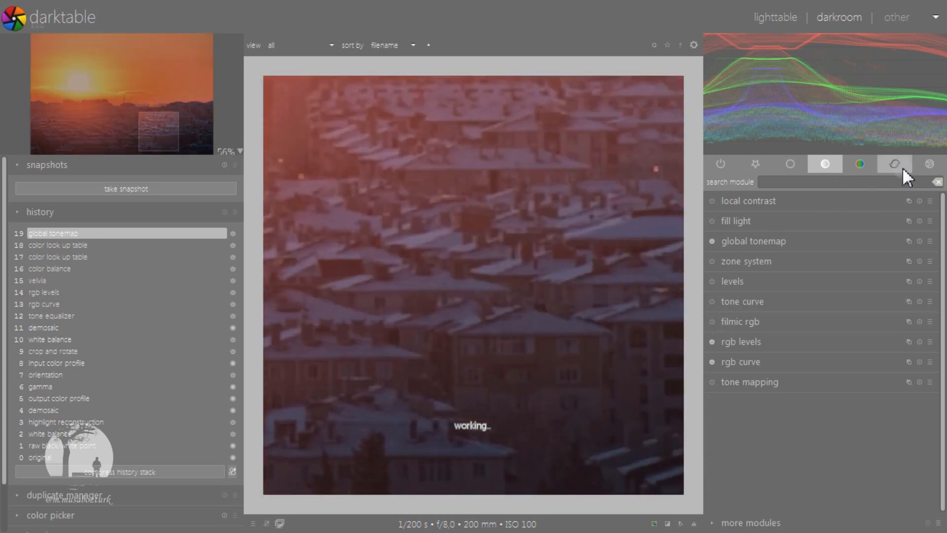
{"action": "left_click", "coordinate": [902, 167]}
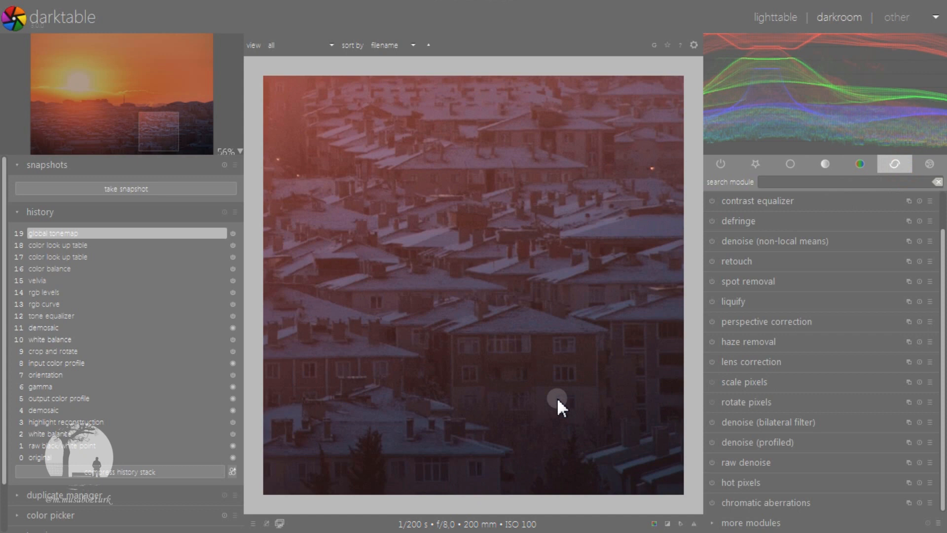
{"action": "left_click", "coordinate": [767, 201]}
{"action": "left_click", "coordinate": [820, 220]}
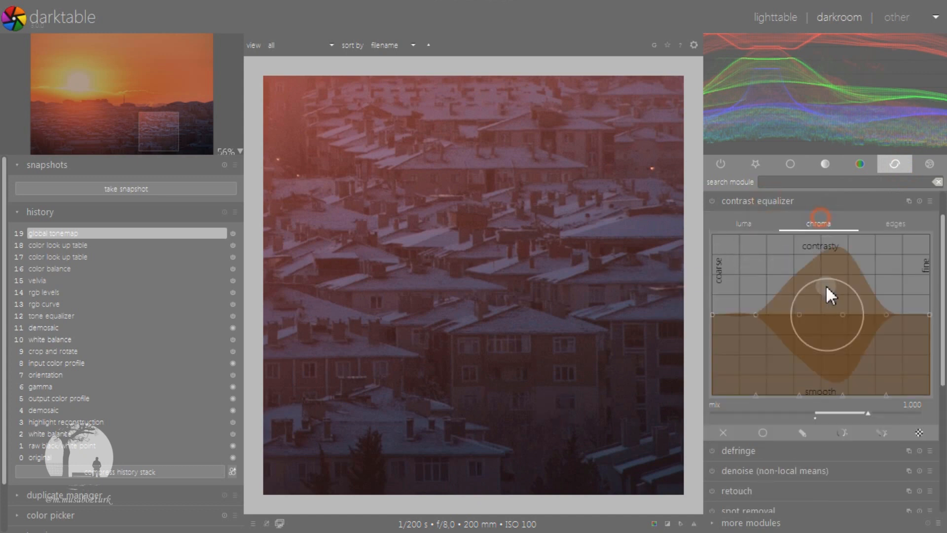
{"action": "scroll", "coordinate": [890, 319], "scroll_direction": "down", "scroll_amount": 4}
{"action": "left_click_drag", "start_coordinate": [887, 382], "coordinate": [880, 344]}
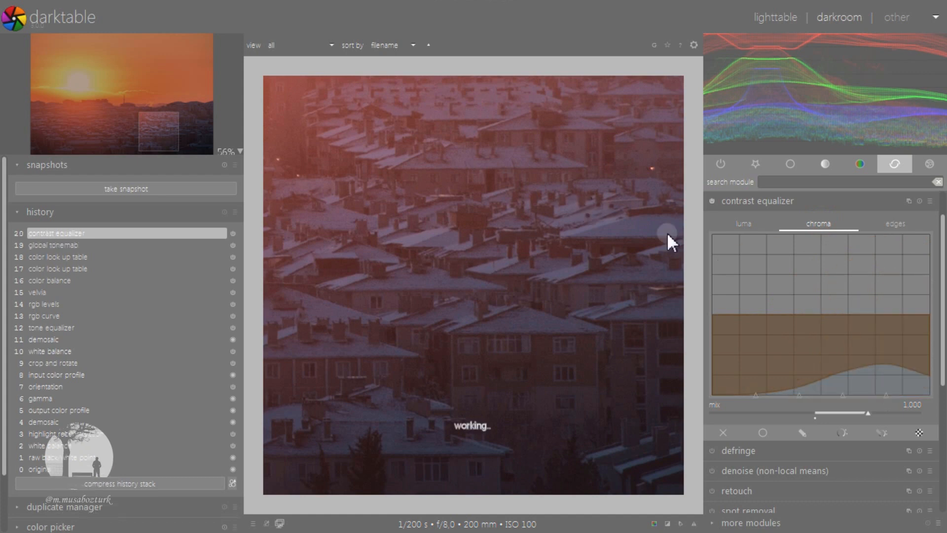
Step: In contrast equalizer's luma curves, slightly raise the noise threshold and boost the contrast at the finer scales
{"action": "left_click", "coordinate": [745, 223]}
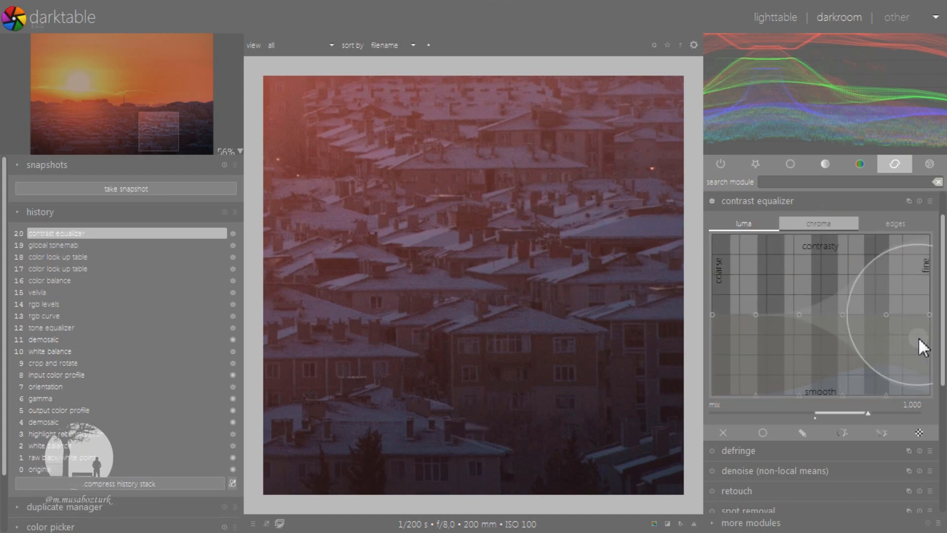
{"action": "left_click_drag", "start_coordinate": [883, 378], "coordinate": [880, 363]}
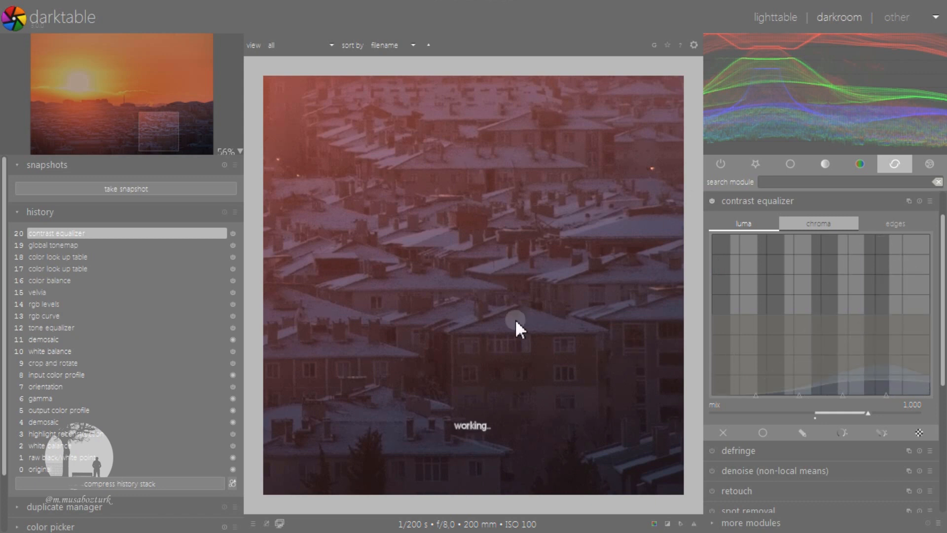
{"action": "left_click_drag", "start_coordinate": [364, 273], "coordinate": [439, 322]}
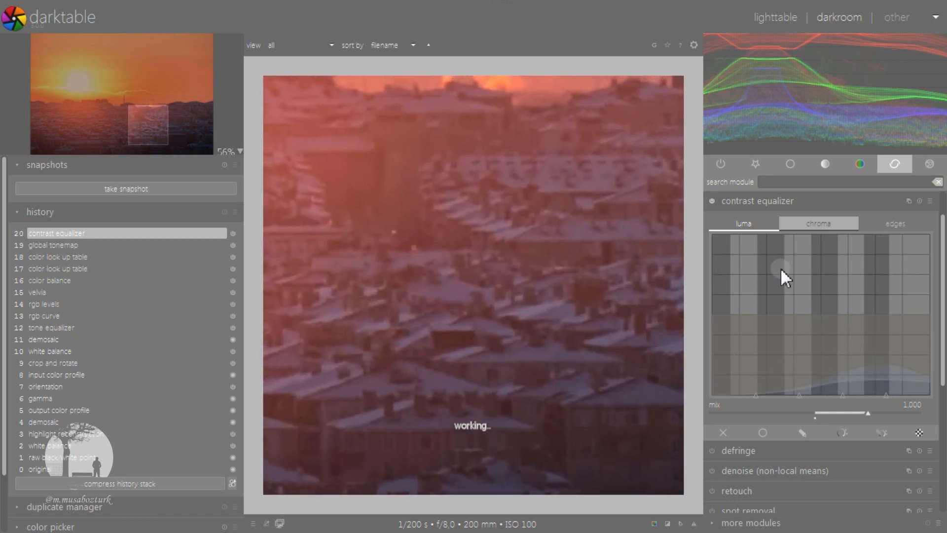
{"action": "left_click_drag", "start_coordinate": [899, 300], "coordinate": [901, 285]}
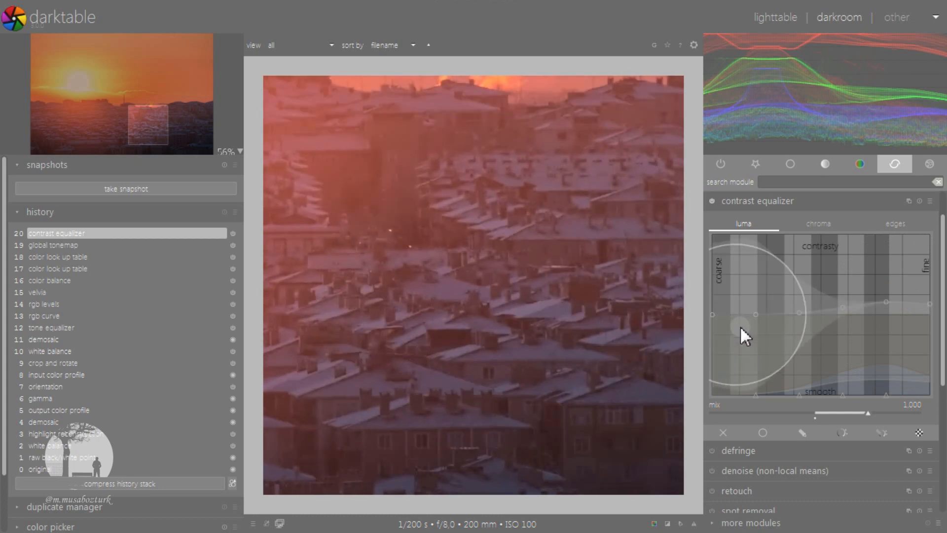
{"action": "left_click_drag", "start_coordinate": [901, 289], "coordinate": [901, 288]}
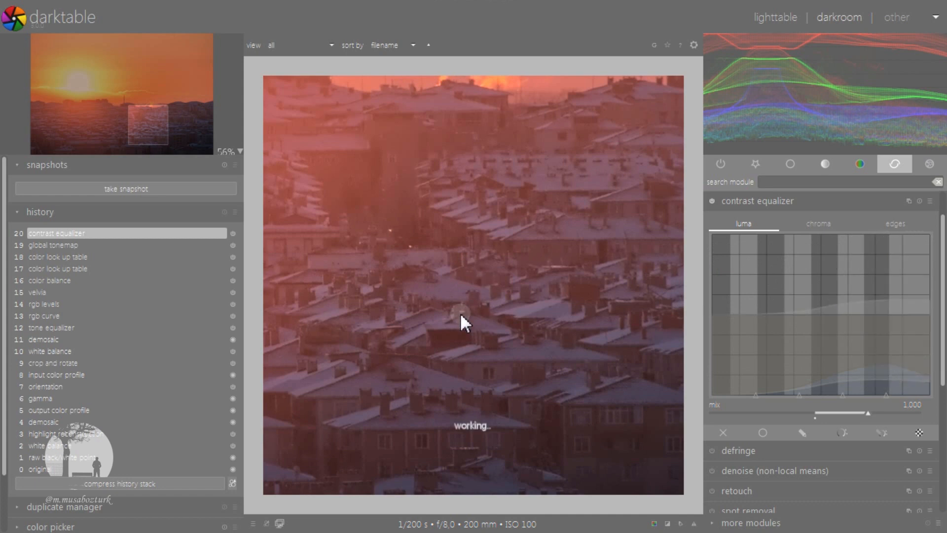
Step: Compare the city and sky with and without contrast equalizer, leaving the module enabled
{"action": "scroll", "coordinate": [460, 313], "scroll_direction": "down", "scroll_amount": 5}
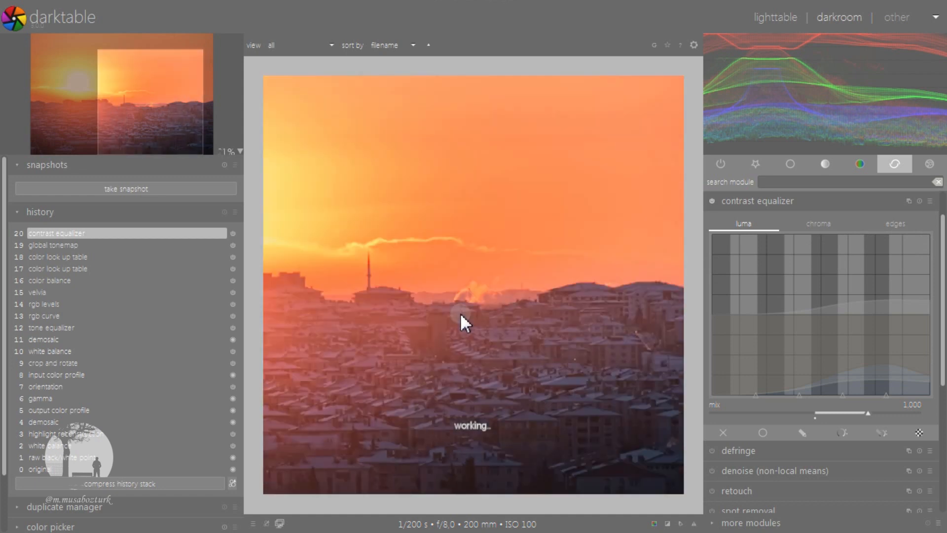
{"action": "scroll", "coordinate": [537, 305], "scroll_direction": "down", "scroll_amount": 2}
{"action": "scroll", "coordinate": [413, 362], "scroll_direction": "up", "scroll_amount": 2}
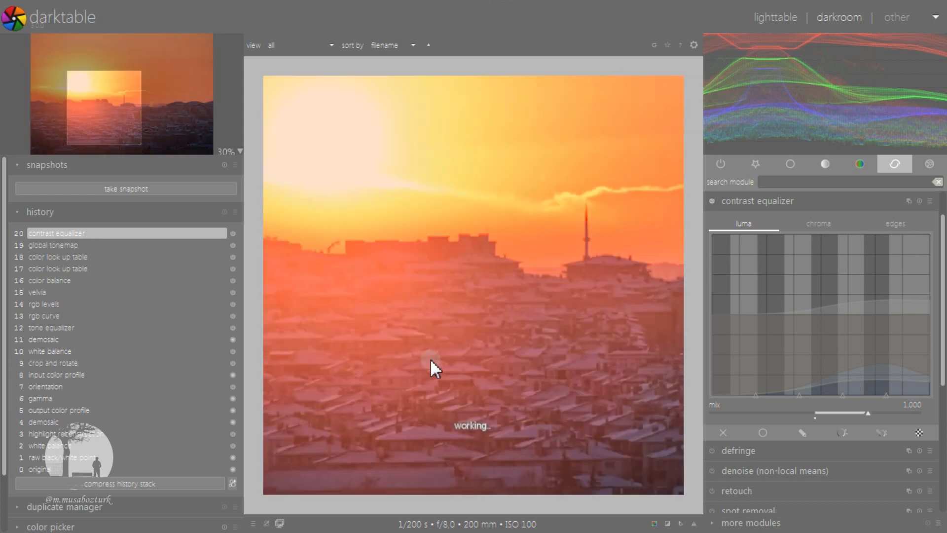
{"action": "left_click", "coordinate": [712, 200]}
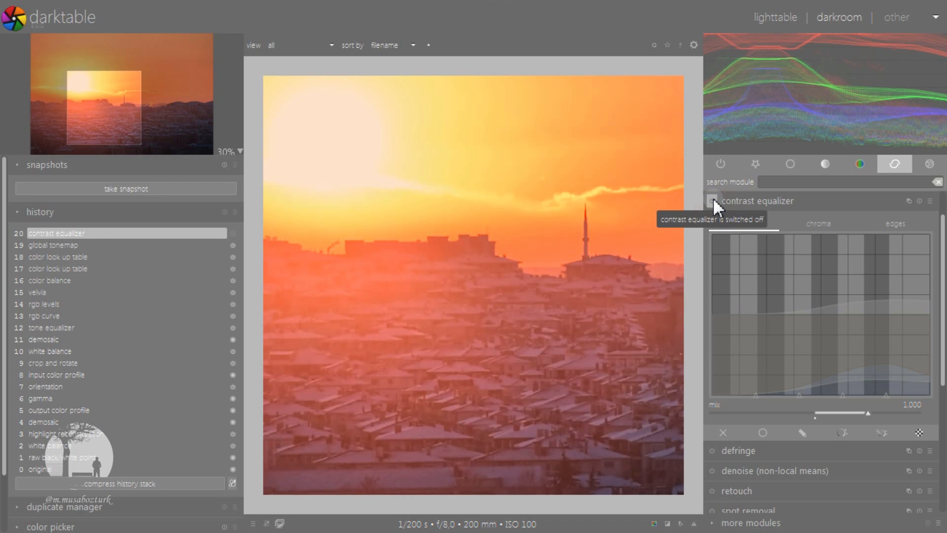
{"action": "left_click", "coordinate": [712, 199]}
{"action": "left_click", "coordinate": [712, 199]}
{"action": "left_click", "coordinate": [712, 198]}
{"action": "scroll", "coordinate": [452, 363], "scroll_direction": "down", "scroll_amount": 2}
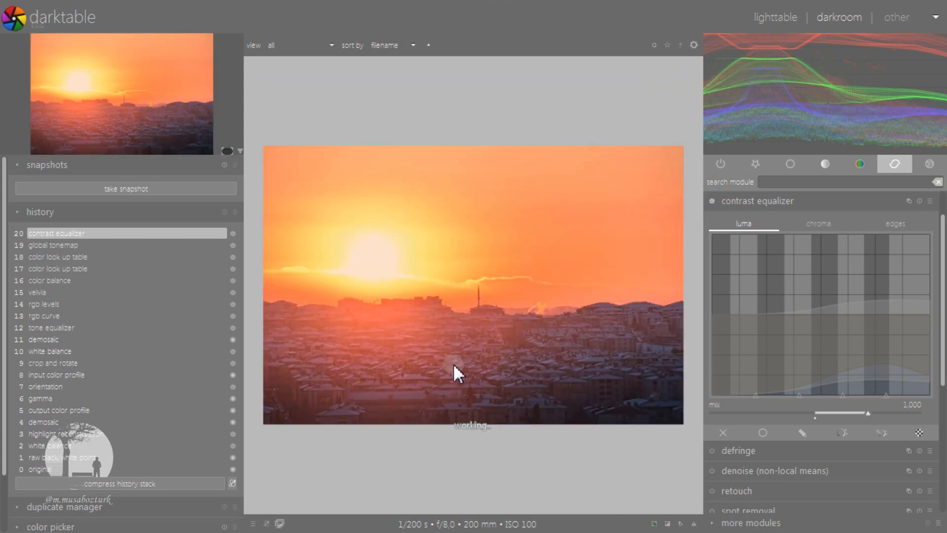
Step: Heal the dark spot in the upper sky using retouch's brush shape and the heal algorithm
{"action": "scroll", "coordinate": [592, 148], "scroll_direction": "up", "scroll_amount": 3}
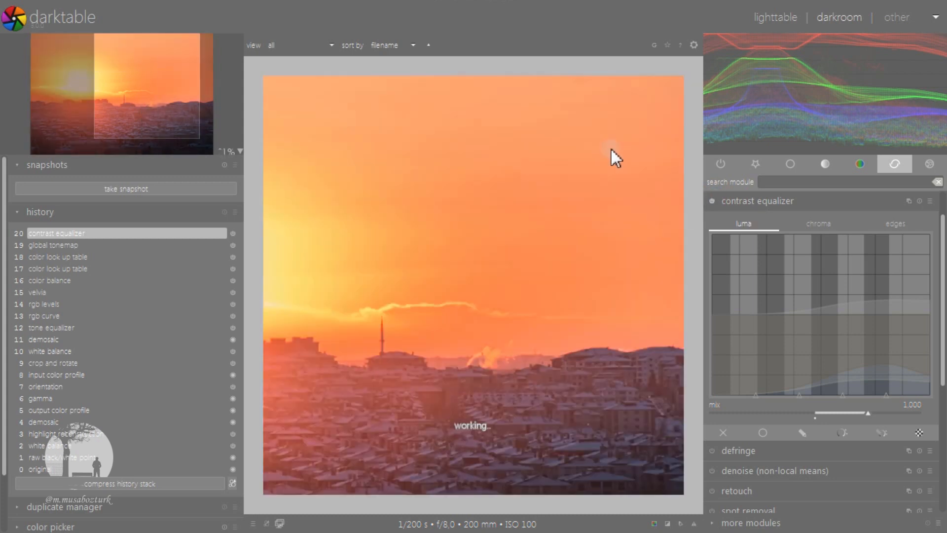
{"action": "left_click_drag", "start_coordinate": [532, 340], "coordinate": [518, 342]}
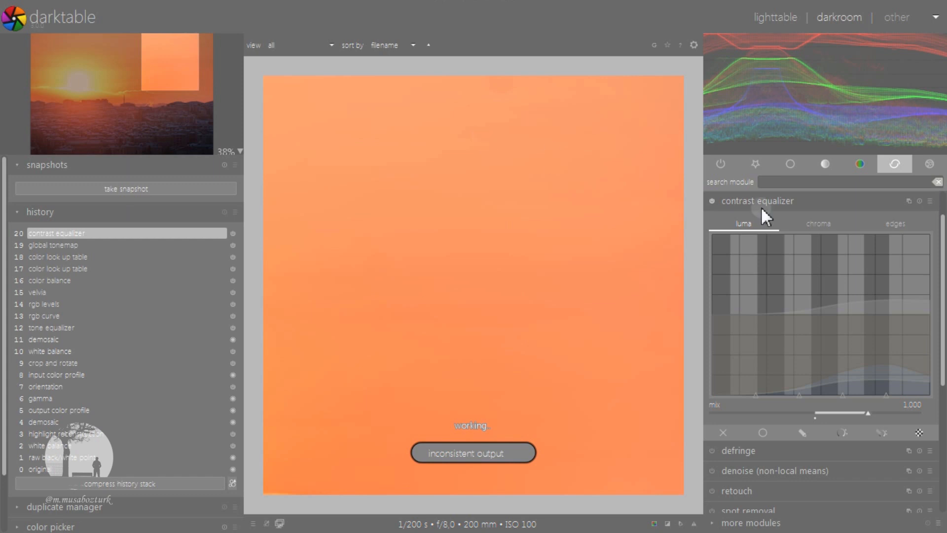
{"action": "left_click", "coordinate": [803, 203]}
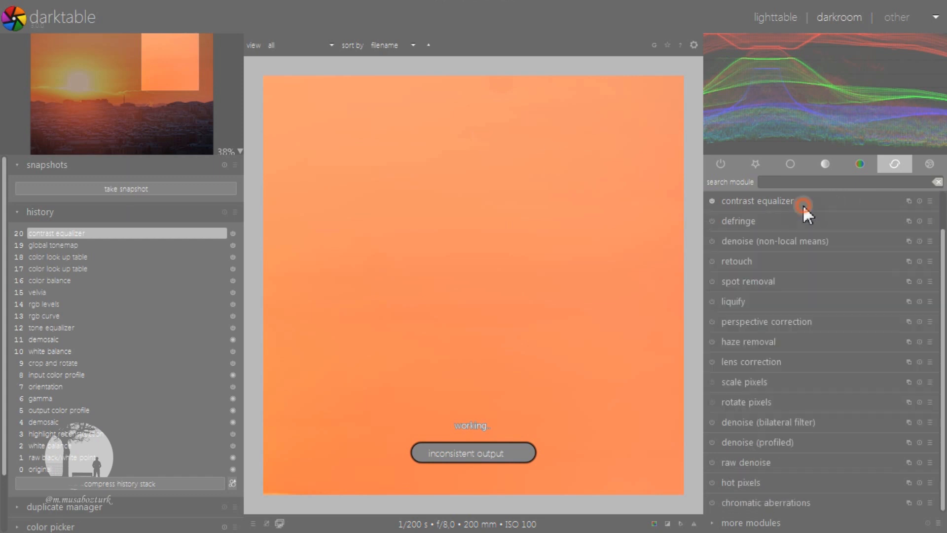
{"action": "left_click", "coordinate": [752, 264]}
{"action": "left_click", "coordinate": [909, 253]}
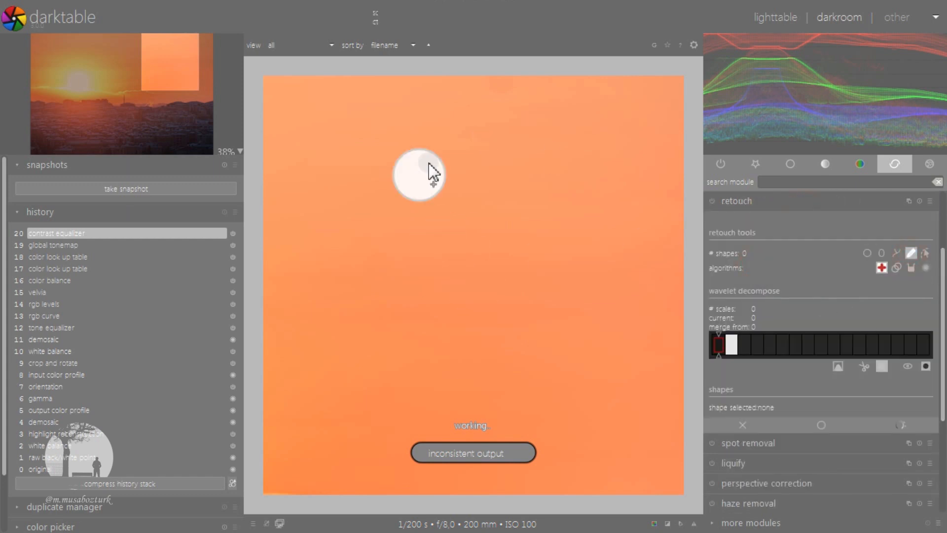
{"action": "left_click", "coordinate": [505, 89]}
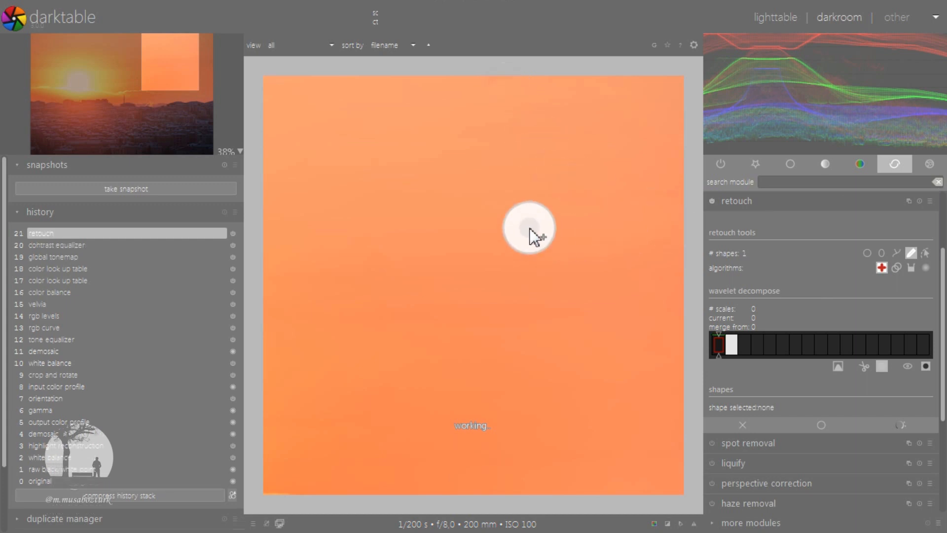
{"action": "right_click", "coordinate": [530, 229]}
Step: Collapse the retouch module and compress the history stack
{"action": "left_click", "coordinate": [745, 203]}
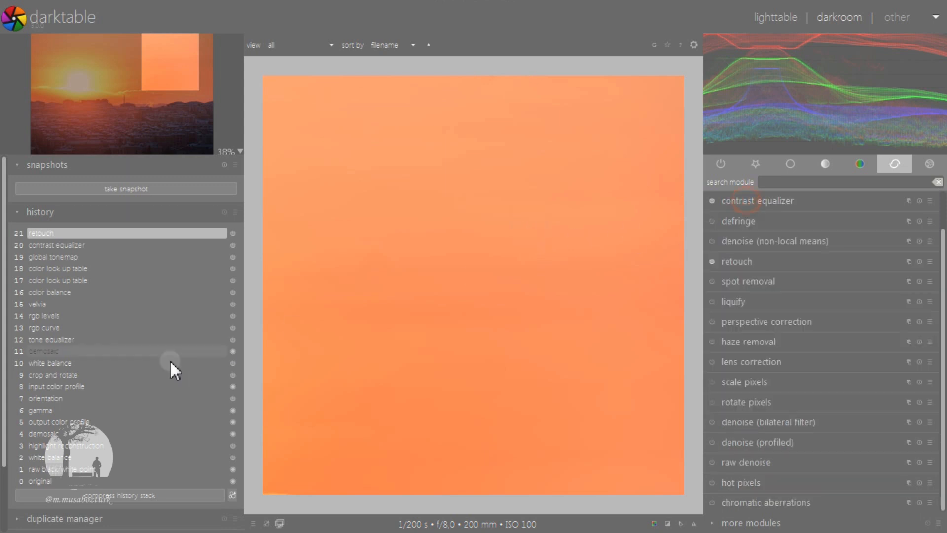
{"action": "left_click", "coordinate": [144, 495]}
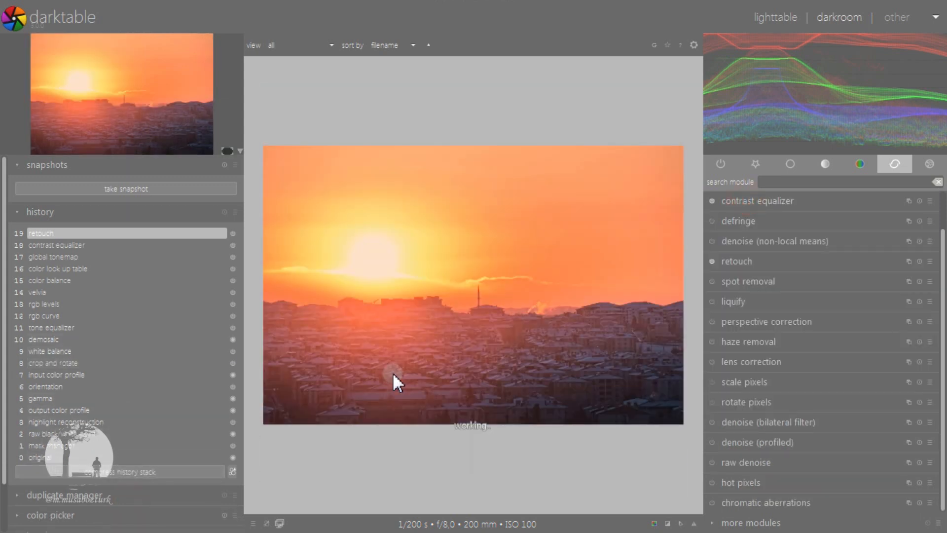